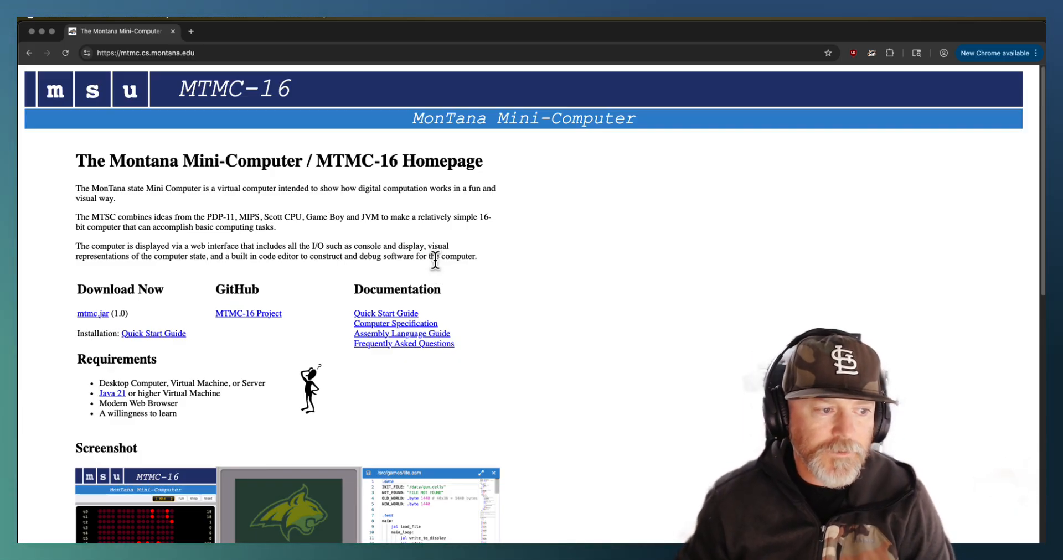
scroll(254, 361, down, 4)
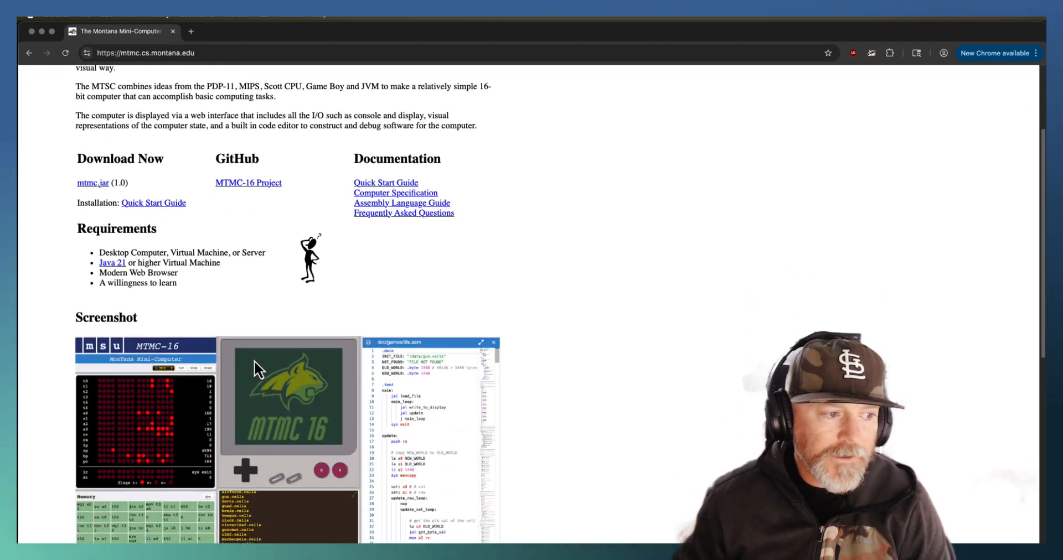
scroll(254, 361, down, 4)
scroll(255, 360, down, 4)
scroll(256, 359, up, 3)
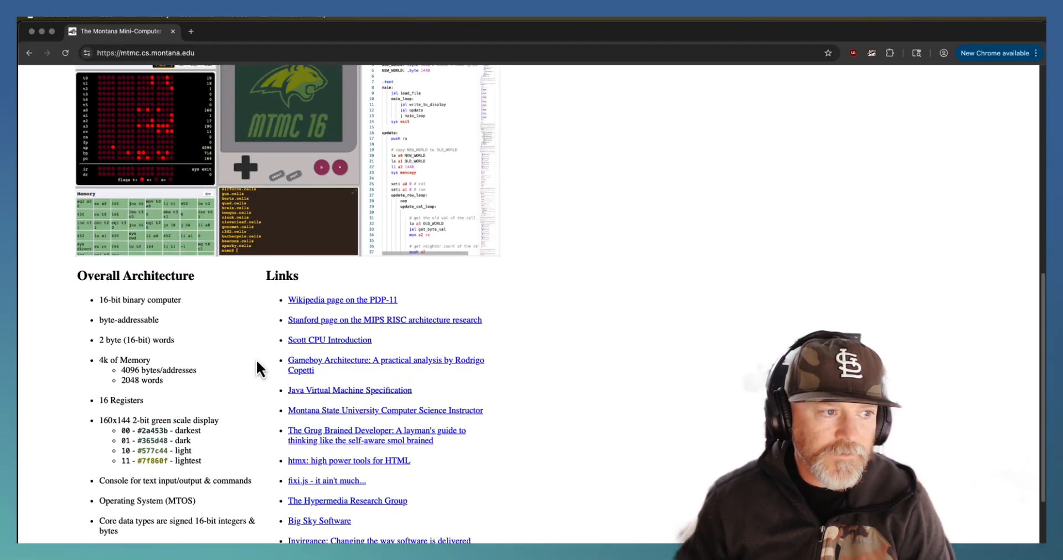
scroll(255, 359, up, 3)
scroll(256, 359, up, 2)
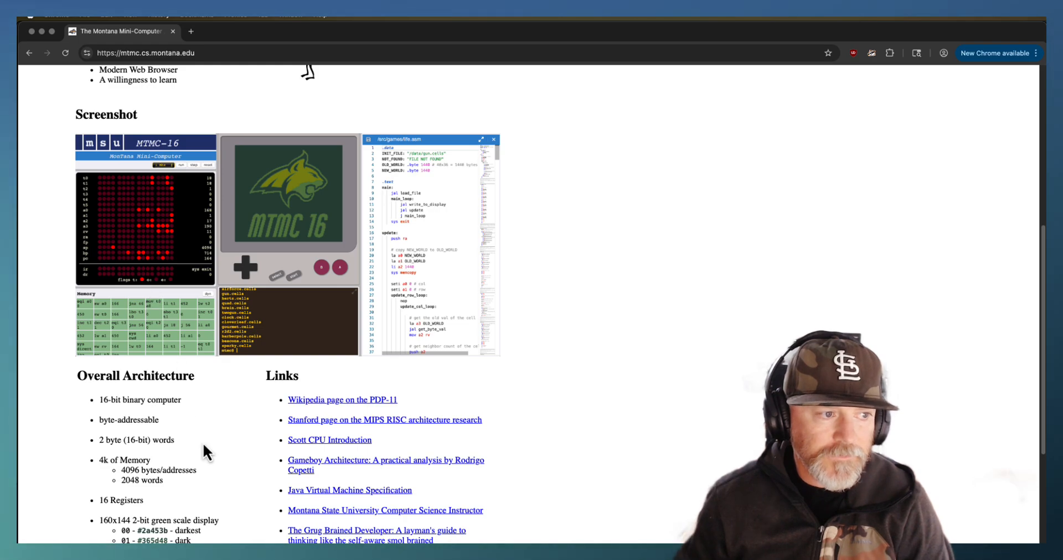
scroll(202, 443, down, 1)
scroll(206, 450, down, 1)
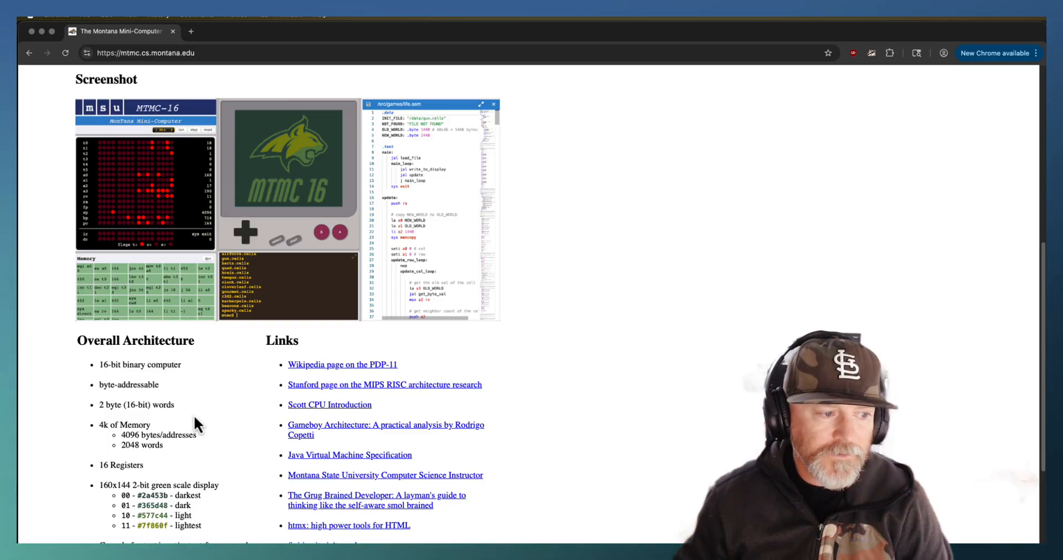
scroll(193, 416, down, 1)
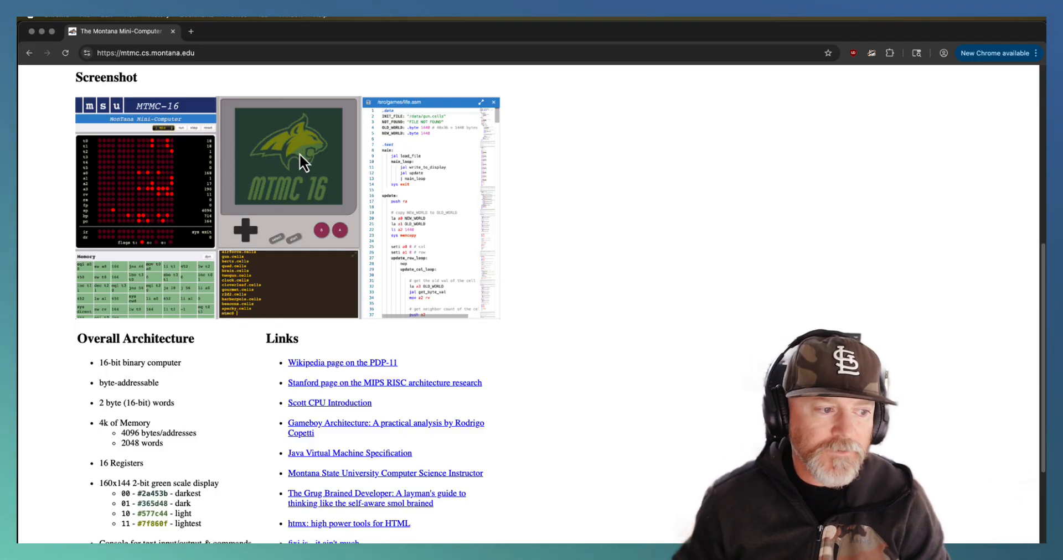
scroll(232, 373, down, 1)
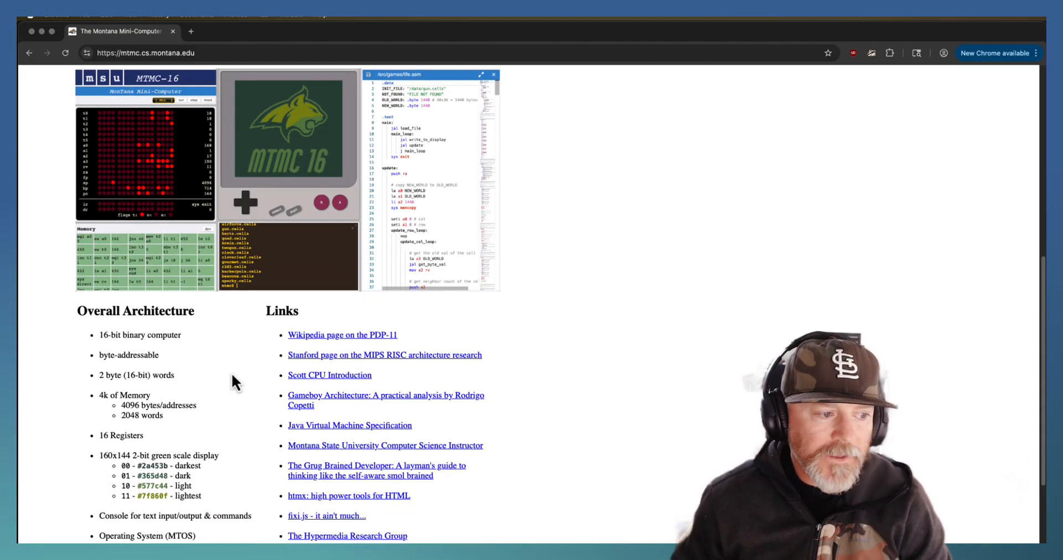
scroll(231, 370, up, 1)
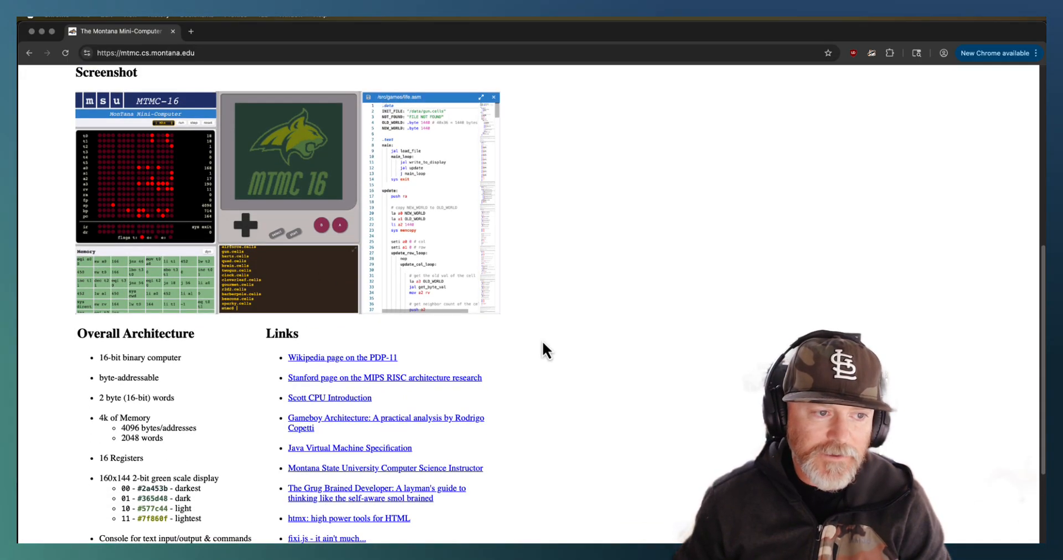
scroll(543, 341, up, 1)
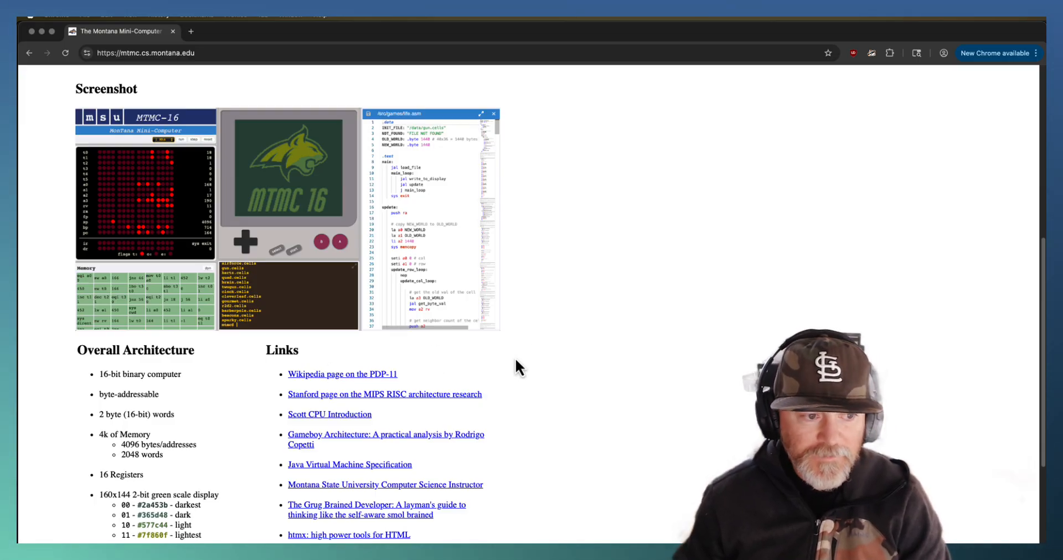
scroll(506, 363, up, 3)
scroll(523, 333, up, 2)
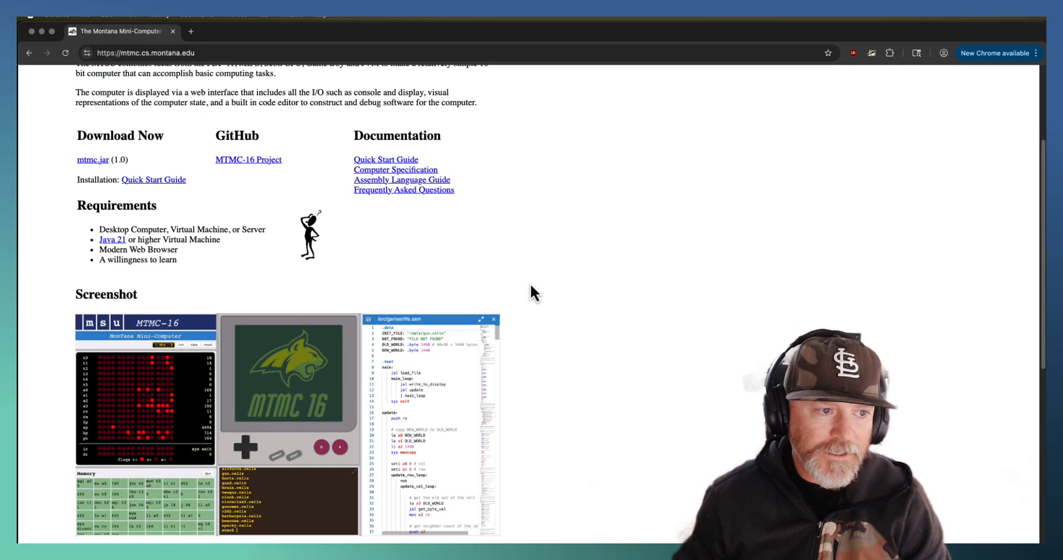
scroll(299, 320, down, 1)
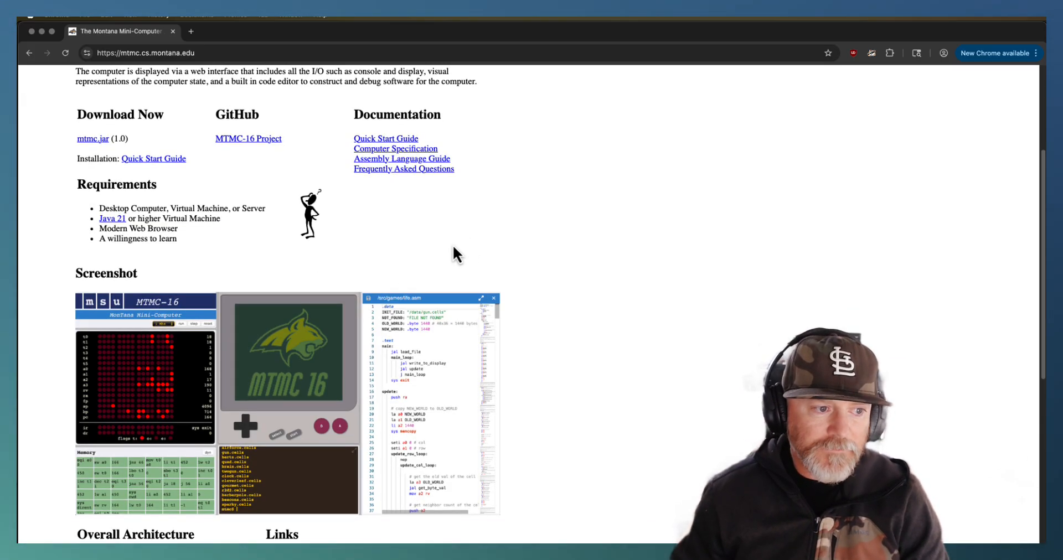
scroll(430, 245, up, 3)
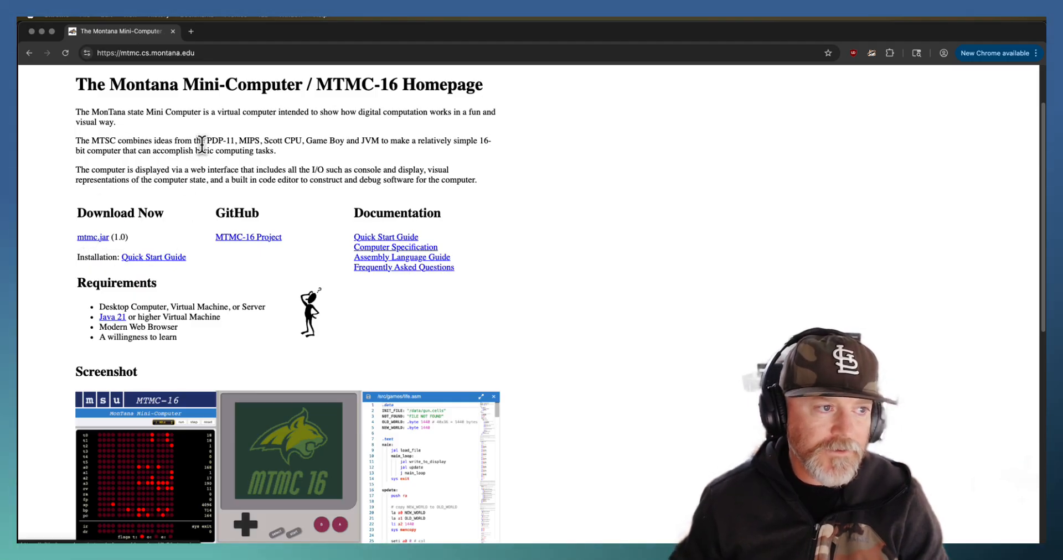
mouse_move(532, 540)
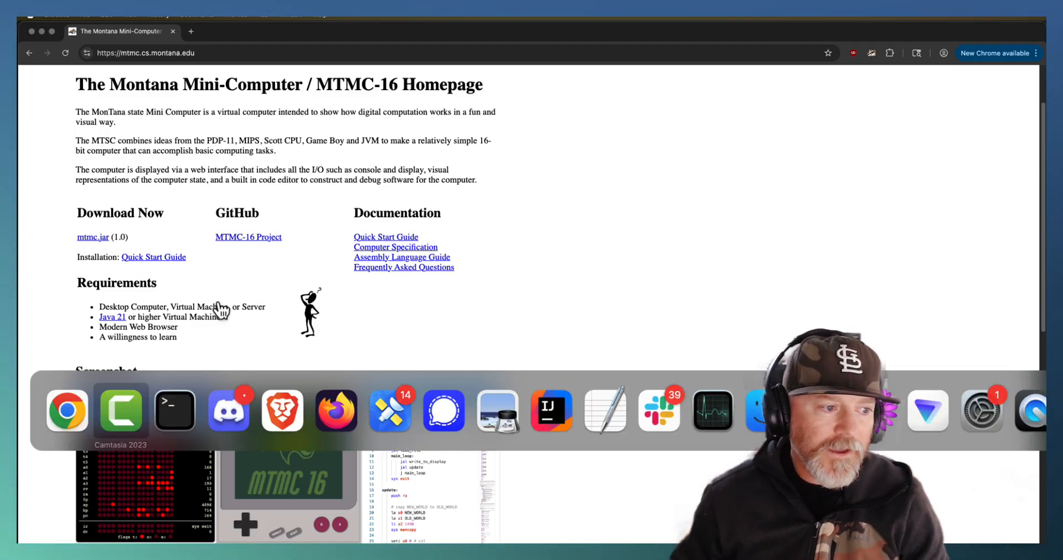
Run java -jar mtmc.jar in Terminal to serve the simulator on localhost:8080, then return to Chrome
click(174, 410)
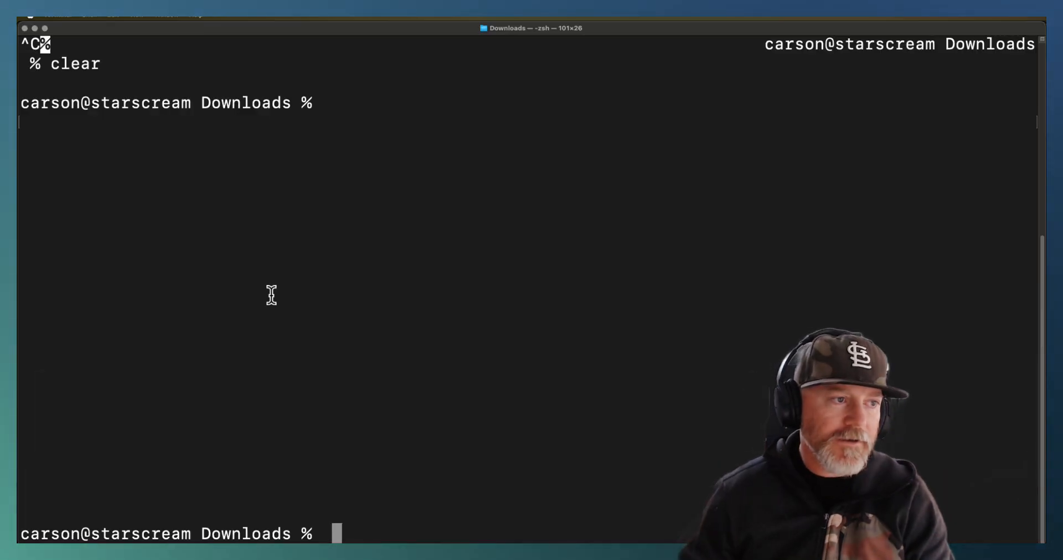
key(Return)
key(Return)
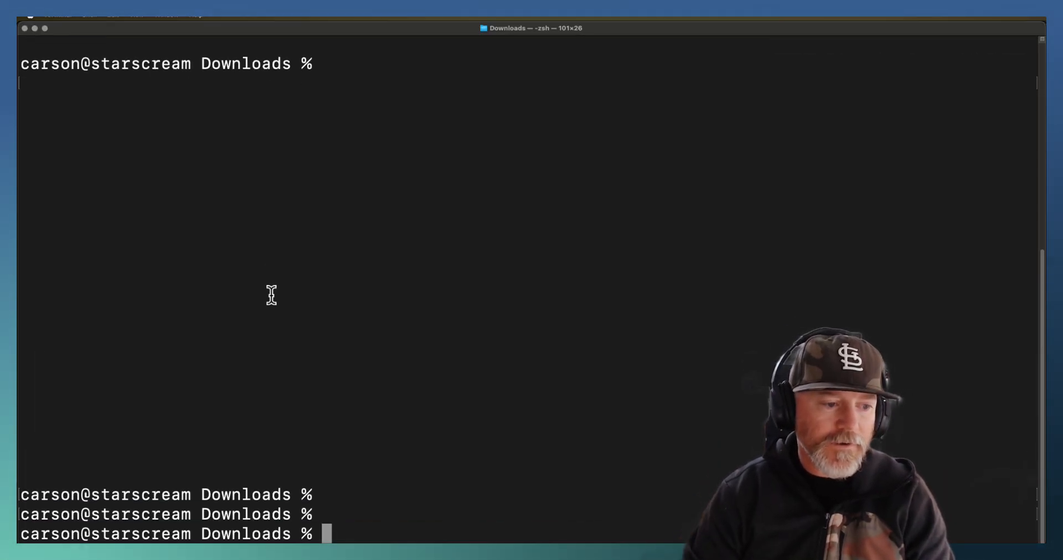
text(jara)
key(BackSpace)
key(BackSpace)
text(va)
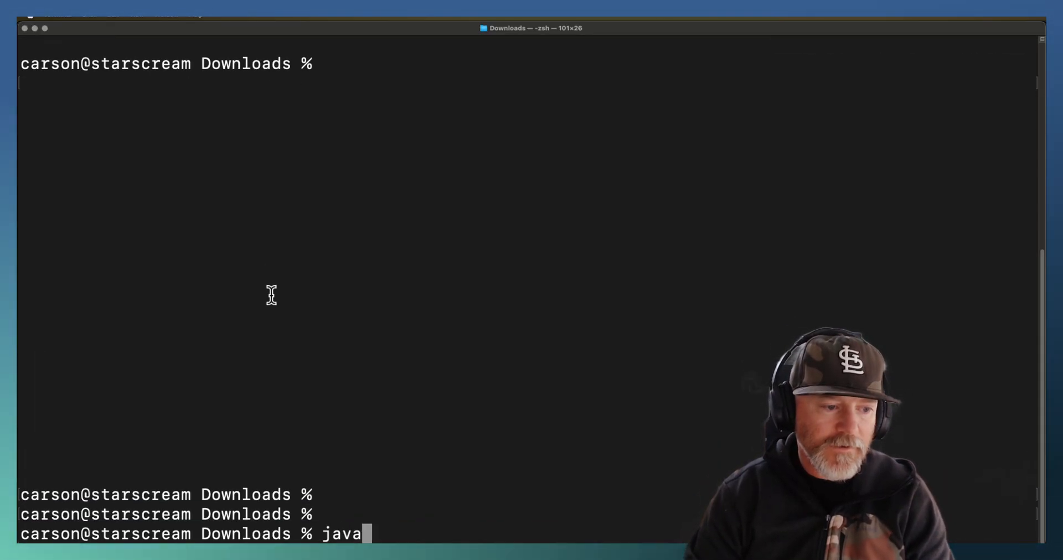
text( -jar mtmc.jar)
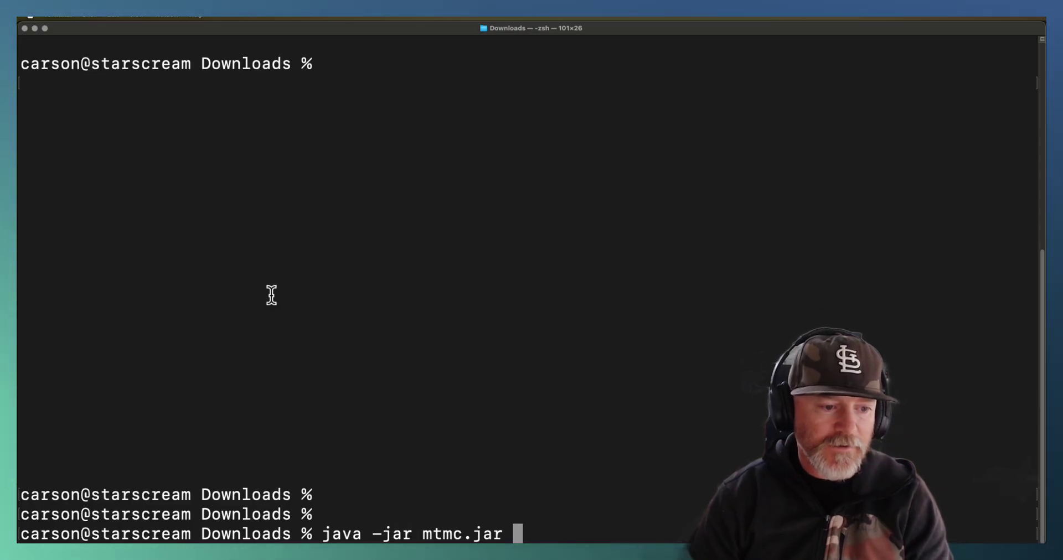
key(Return)
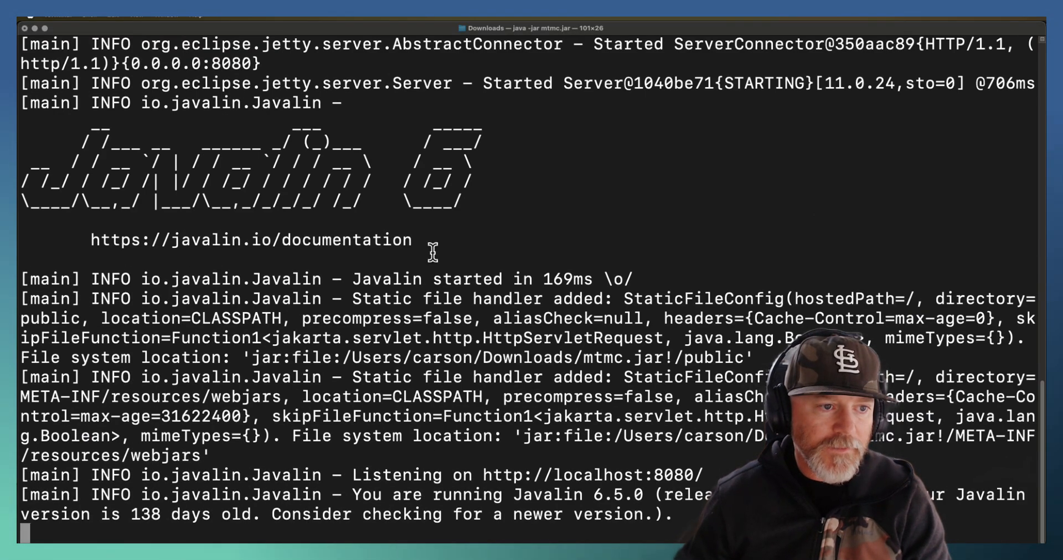
key(super+Tab)
Load localhost:8080 in a new browser tab and focus the simulator's console
click(172, 410)
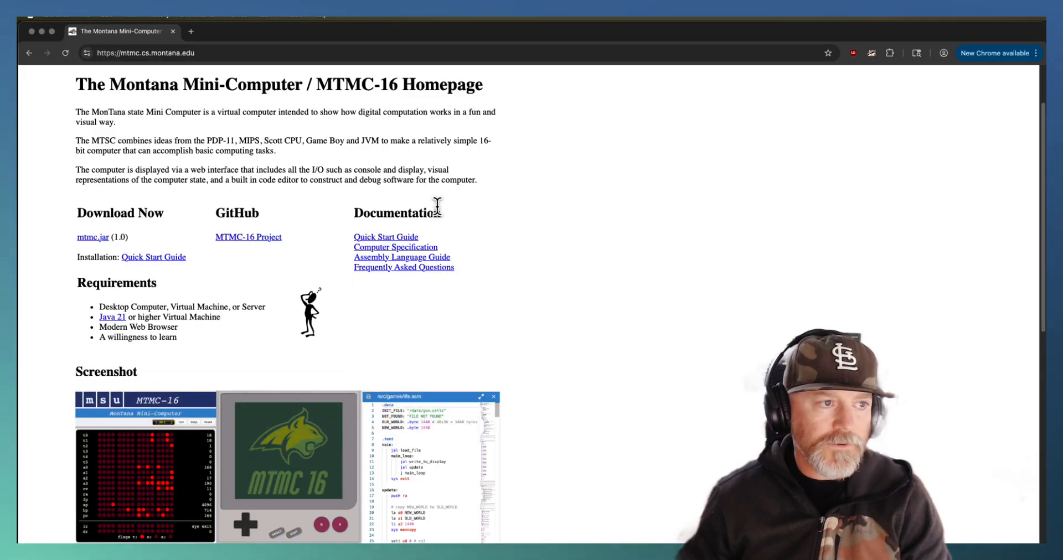
key(super+t)
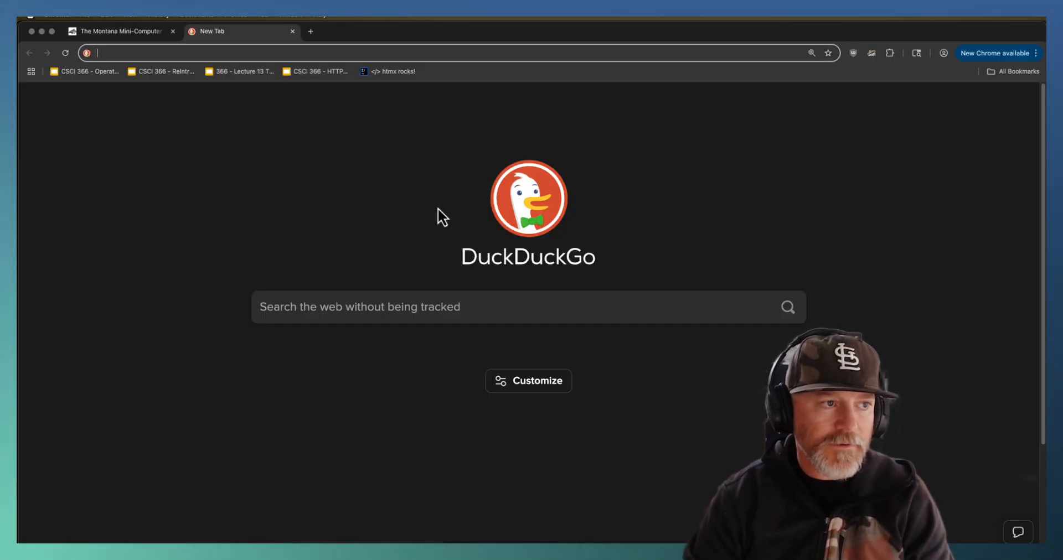
text(localhost:8080)
key(Return)
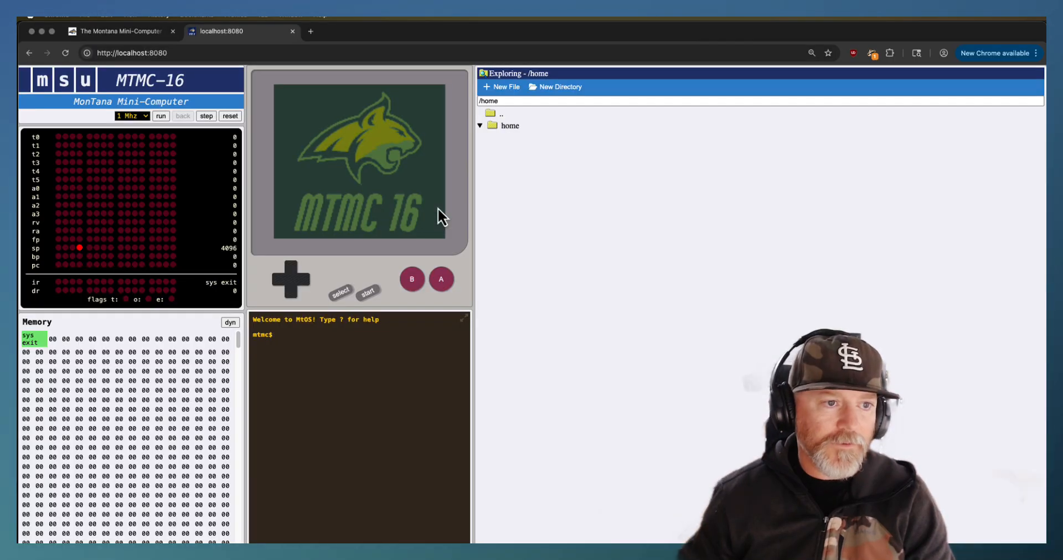
click(281, 378)
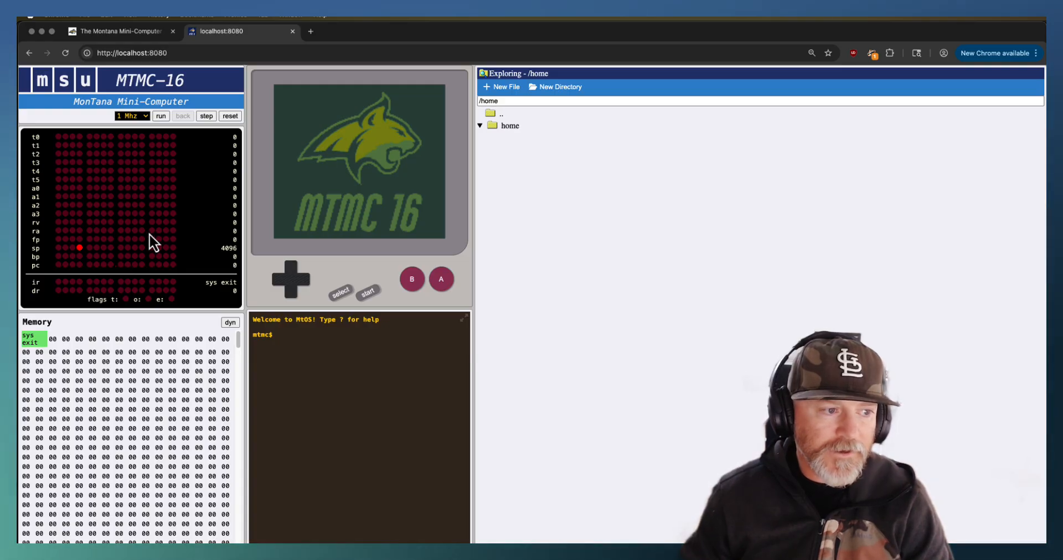
scroll(125, 413, down, 5)
scroll(125, 413, down, 5)
scroll(125, 413, up, 5)
scroll(126, 413, up, 5)
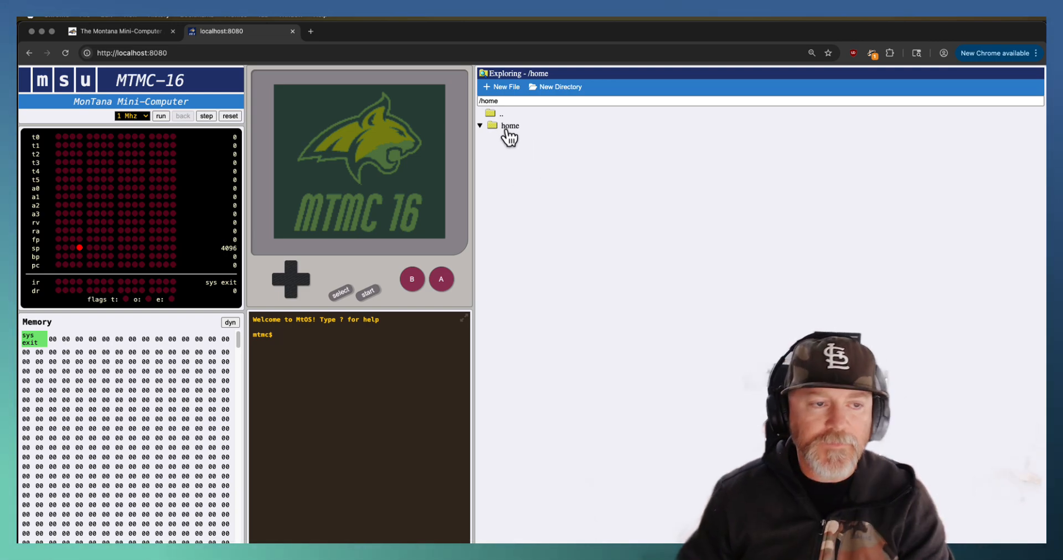
click(494, 114)
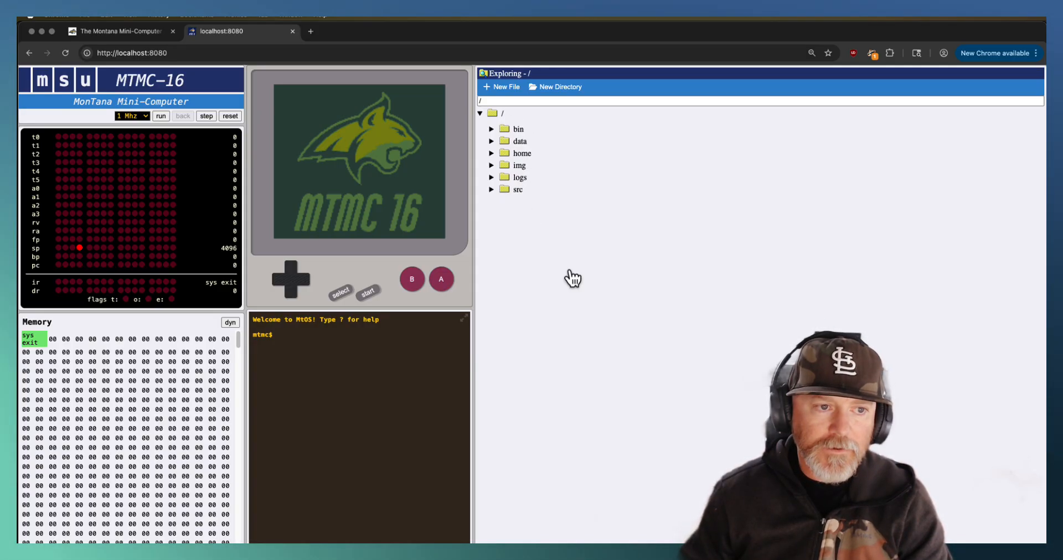
click(396, 391)
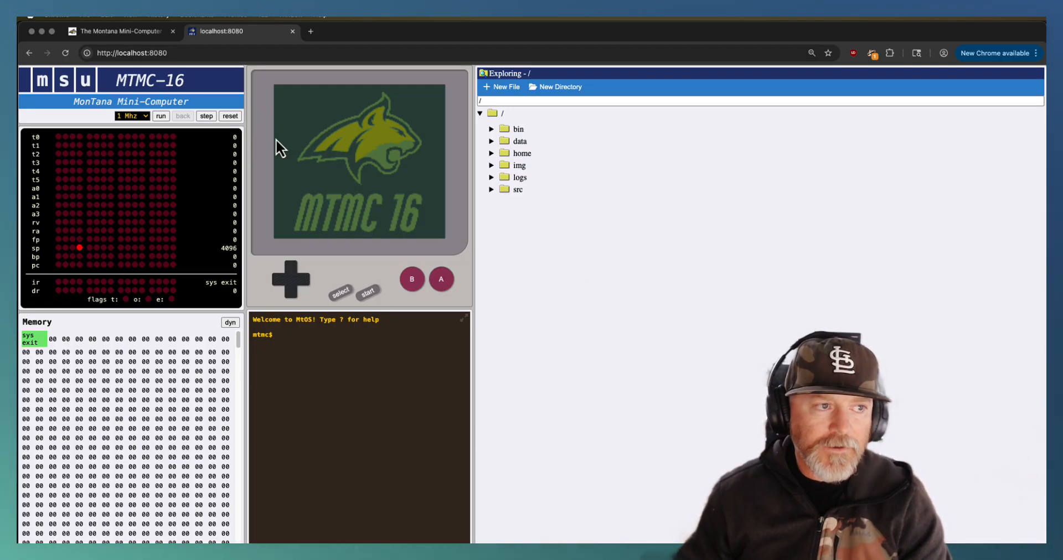
click(121, 31)
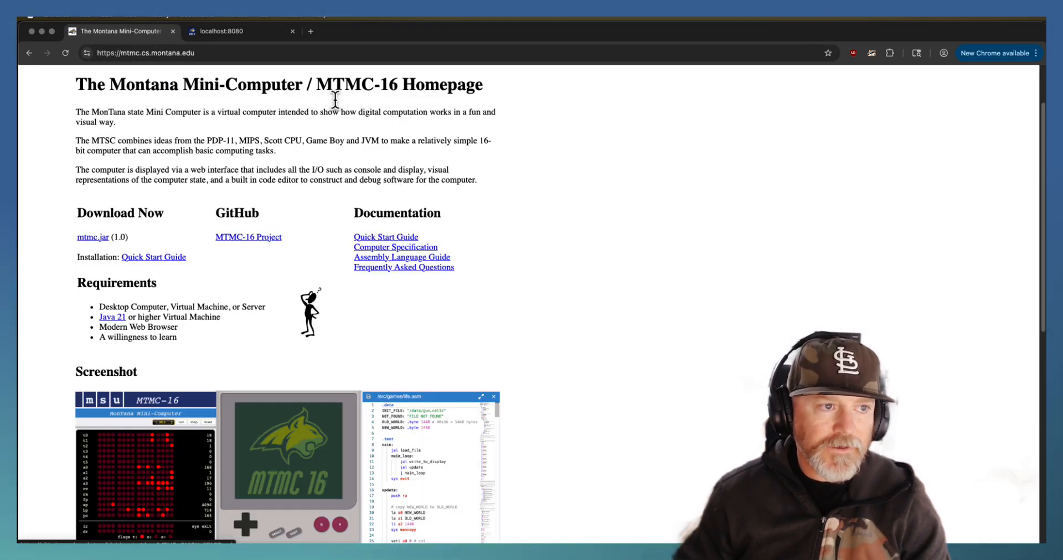
click(231, 31)
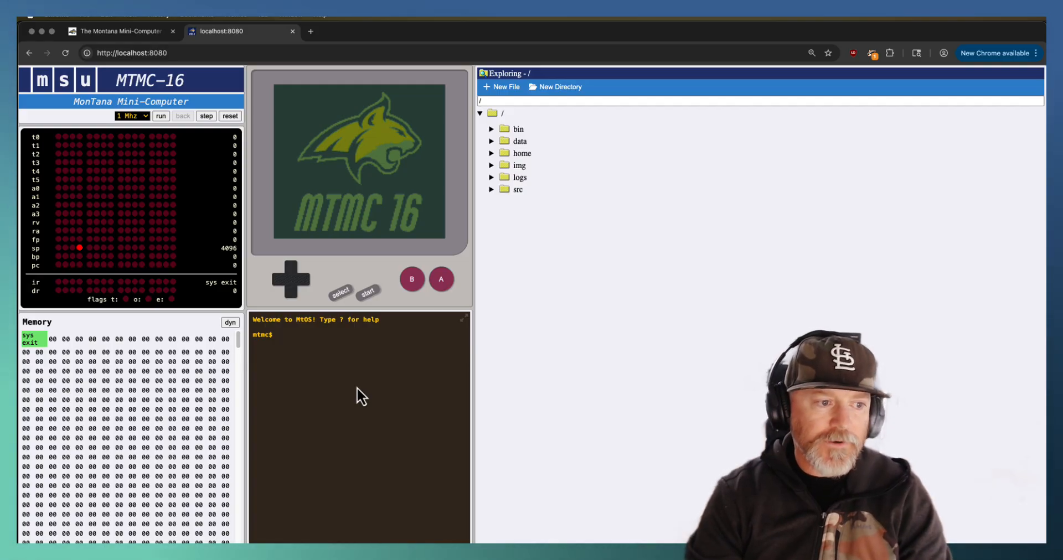
text(li)
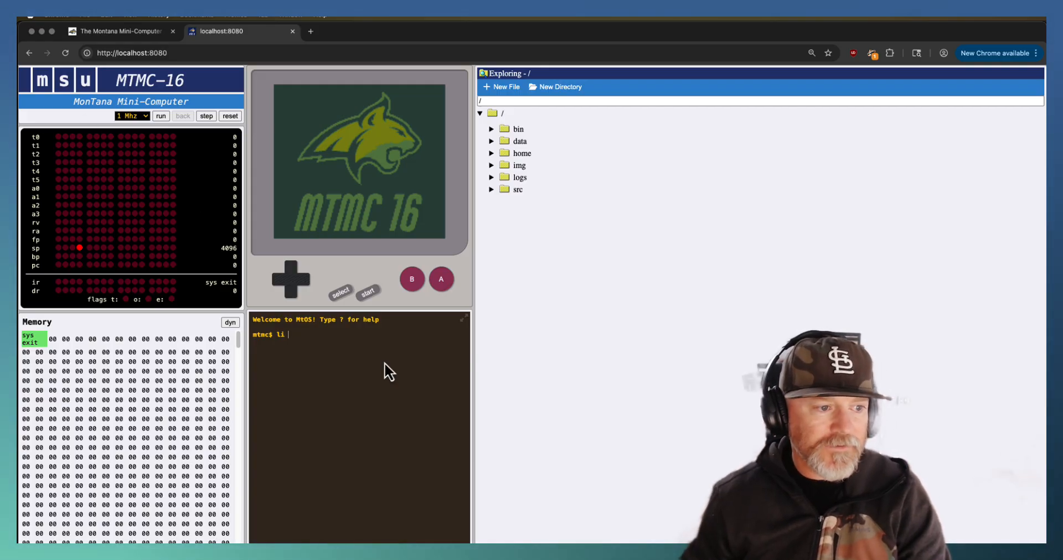
text(t0)
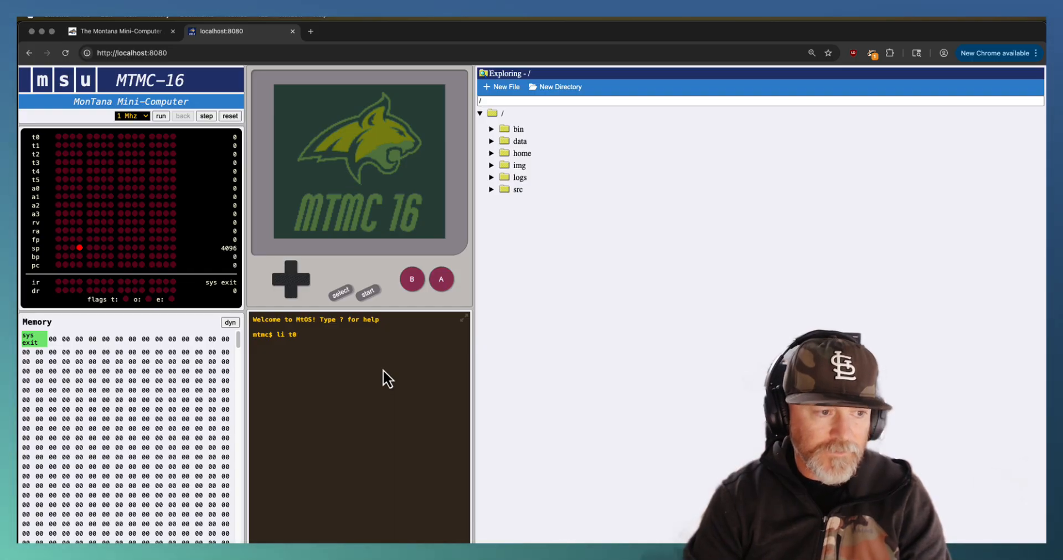
text( 12)
Load 12 into t0, then edit the recalled li command to load 24 into t1
key(Return)
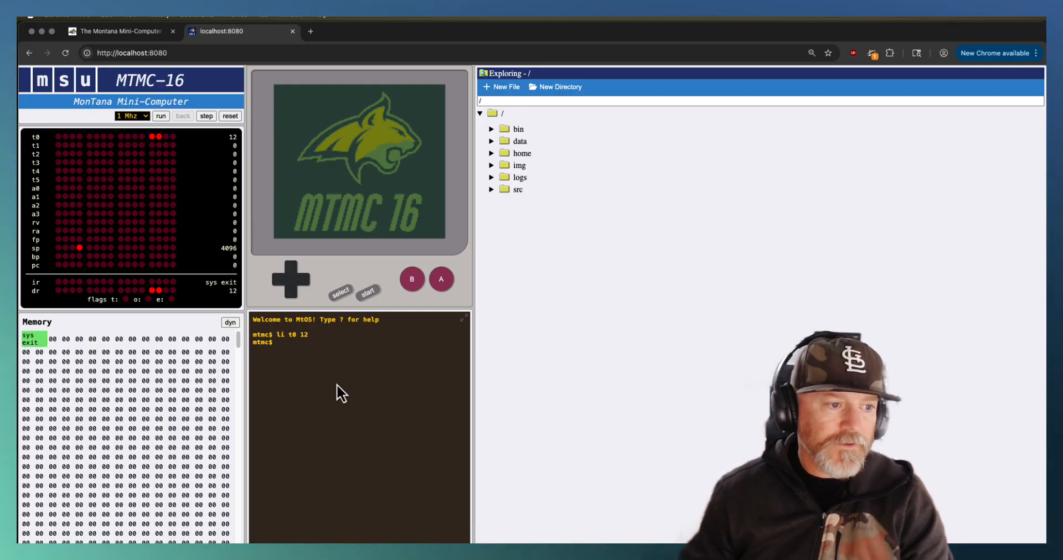
key(Up)
key(Left)
key(BackSpace)
text(1)
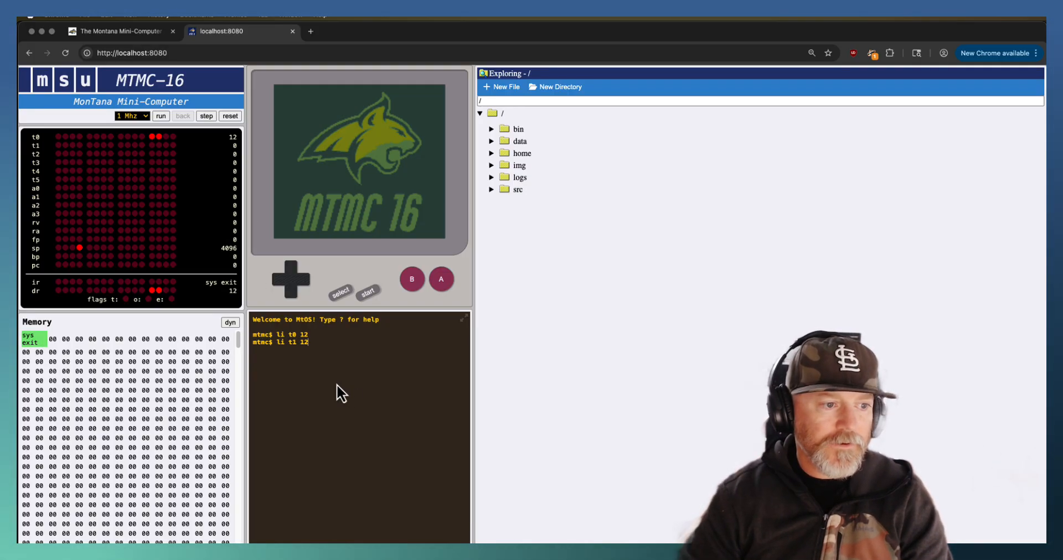
key(BackSpace)
key(Right)
text(4)
key(Return)
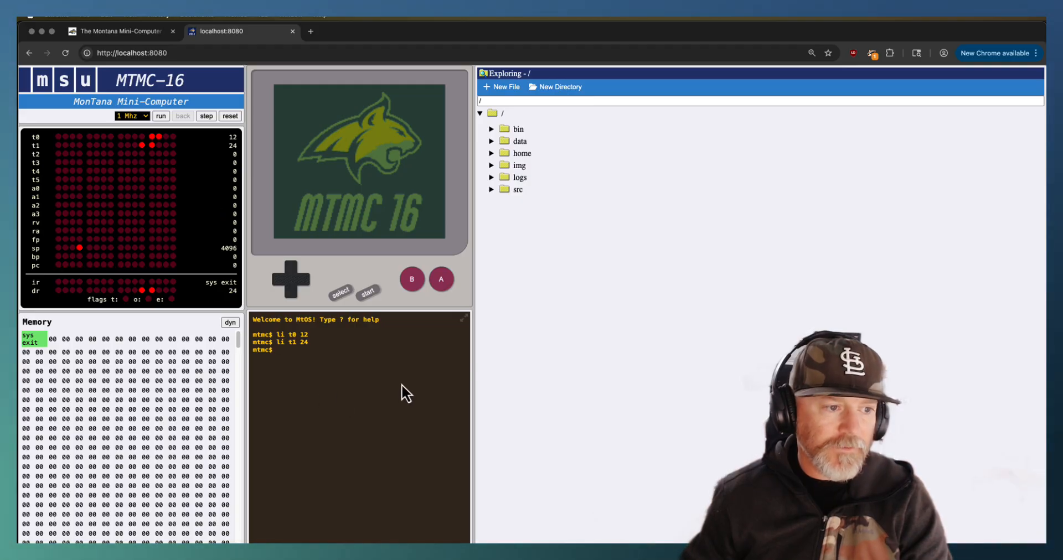
text(add)
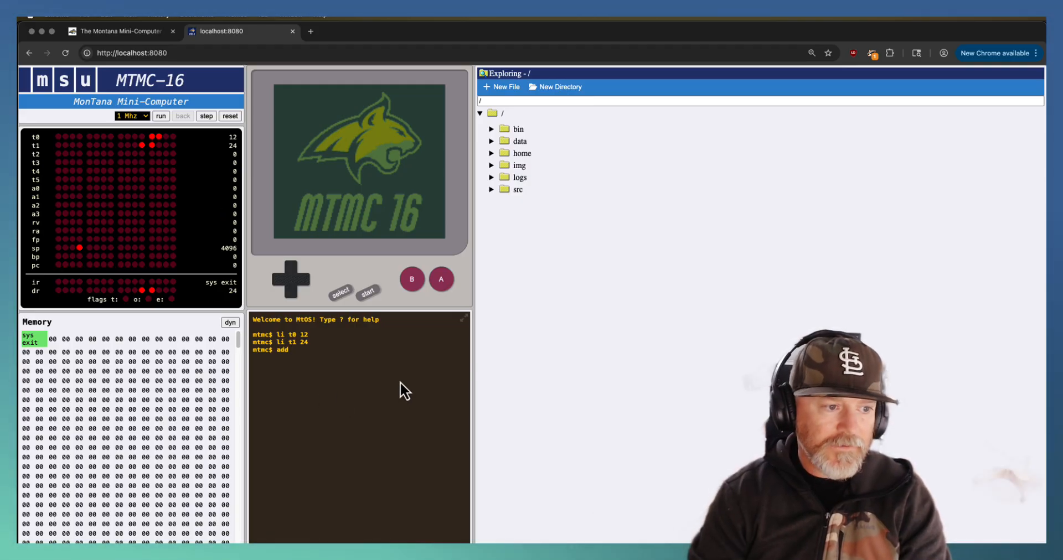
text( t0 )
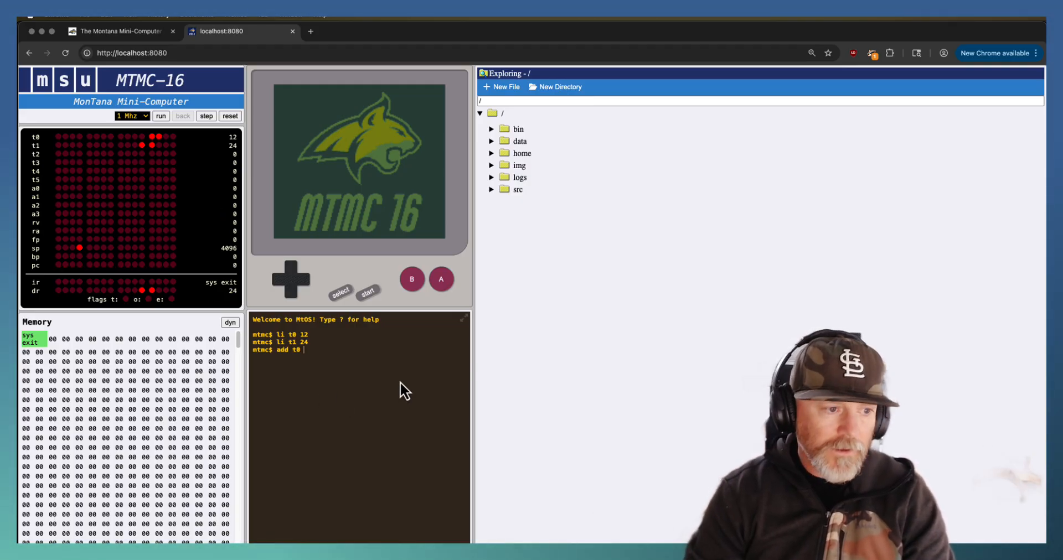
text(t)
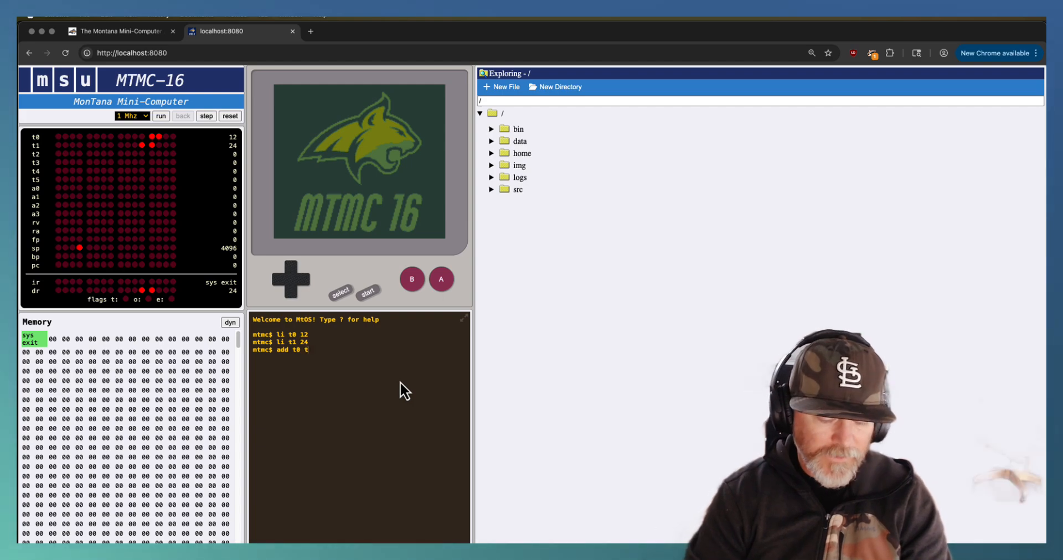
text(1)
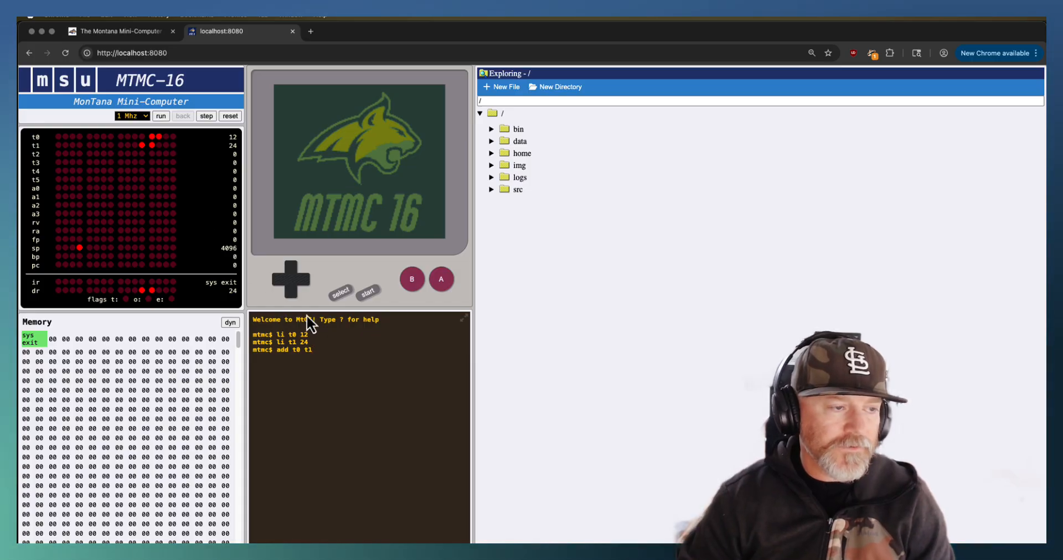
Add t1 into t0 and shift t0 left one bit, leaving t0 at 72
key(Return)
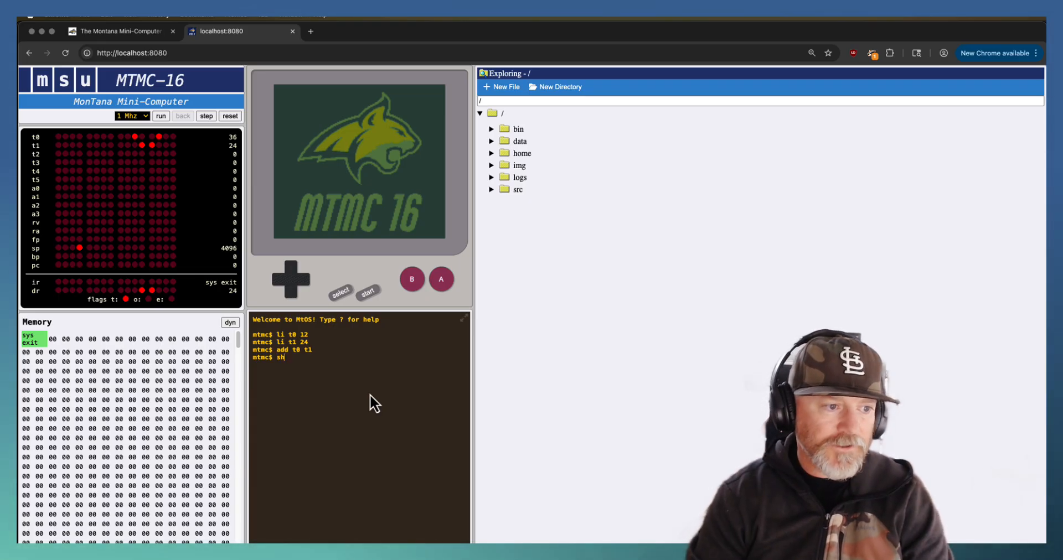
text(shli t0)
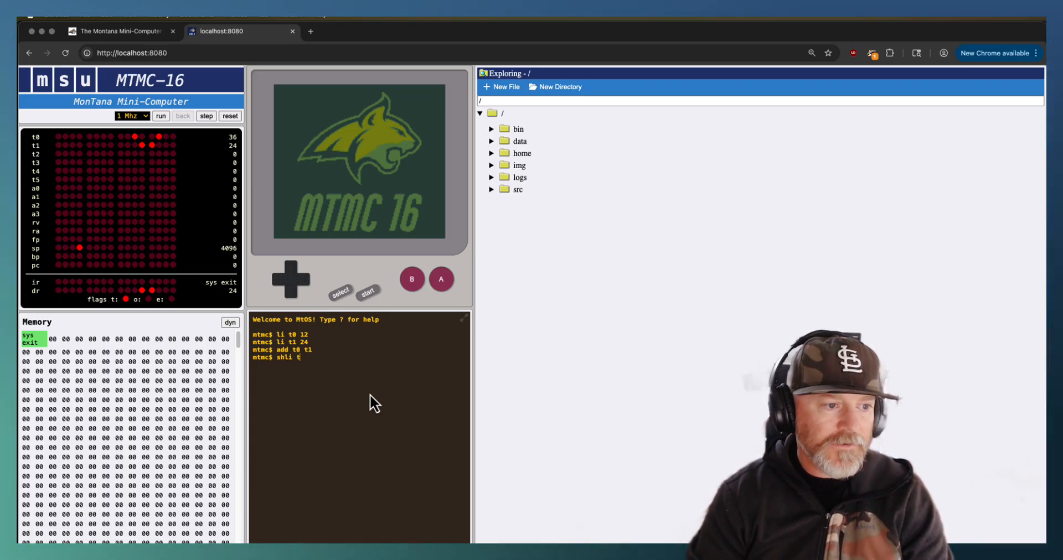
text( 1)
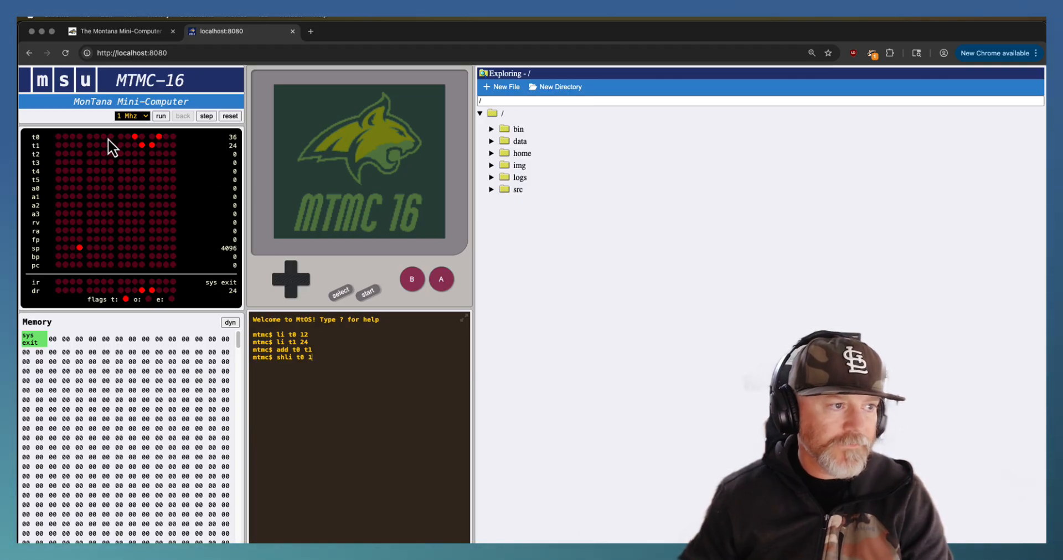
key(Return)
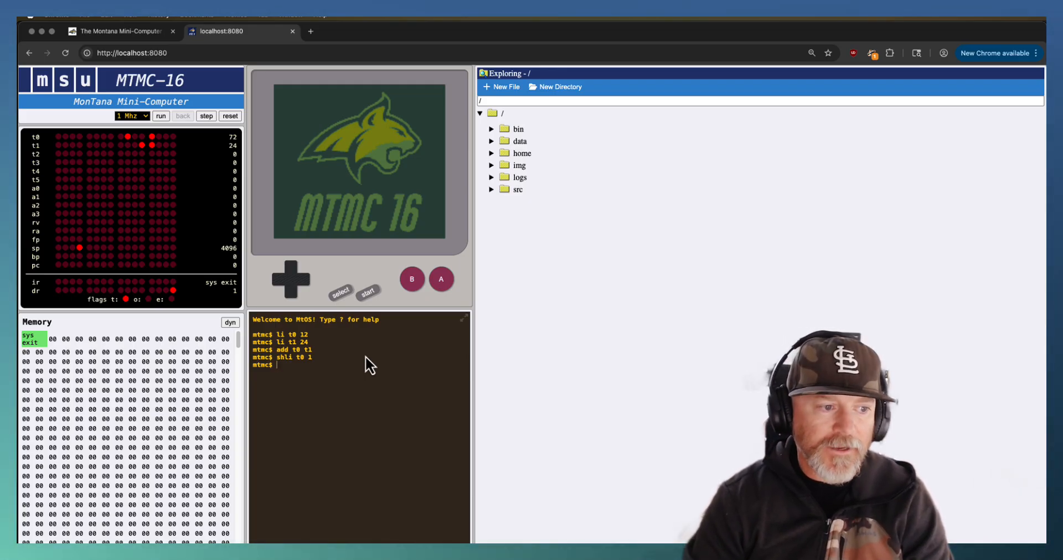
text(se)
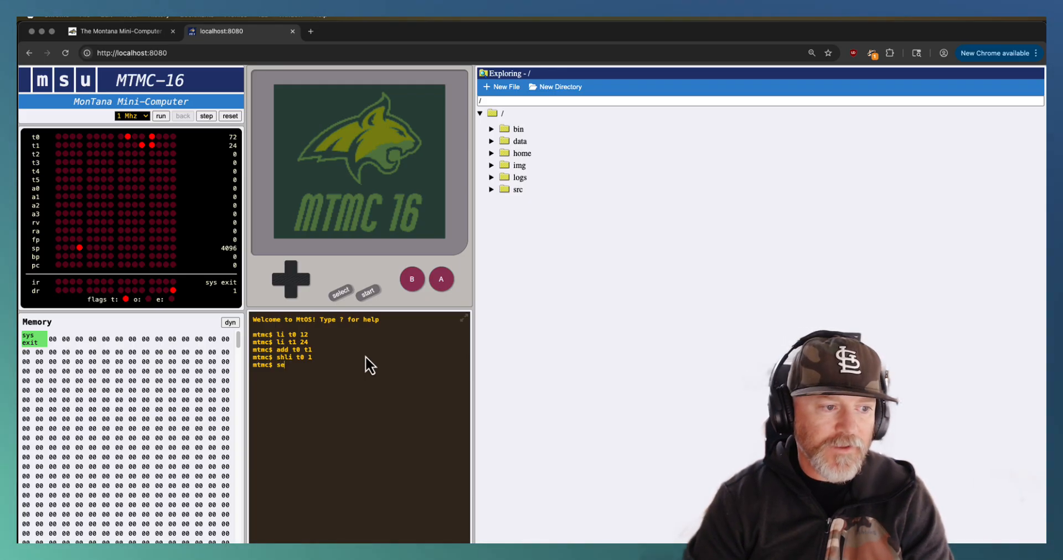
text(t 10)
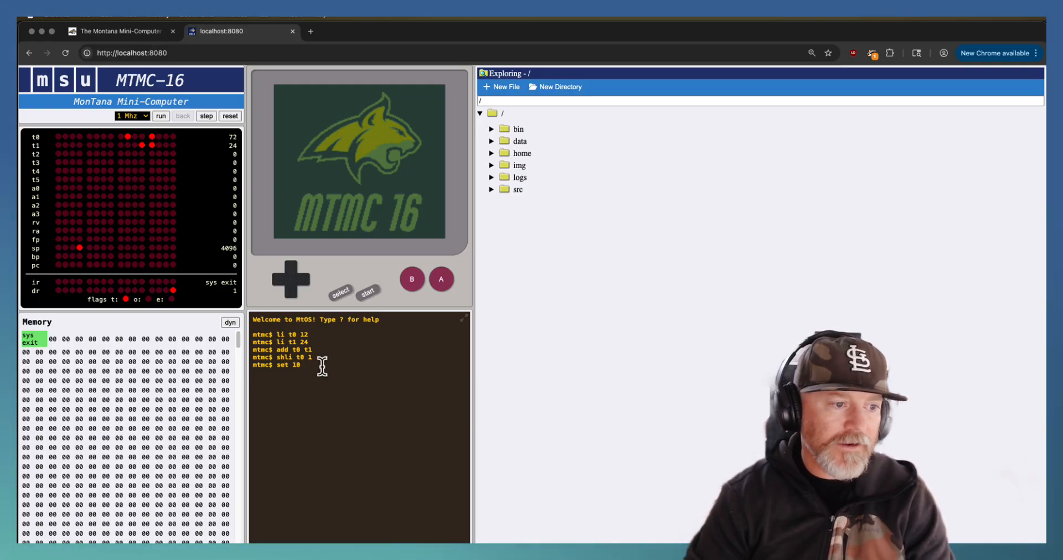
text(')
text(lo world)
text( ")
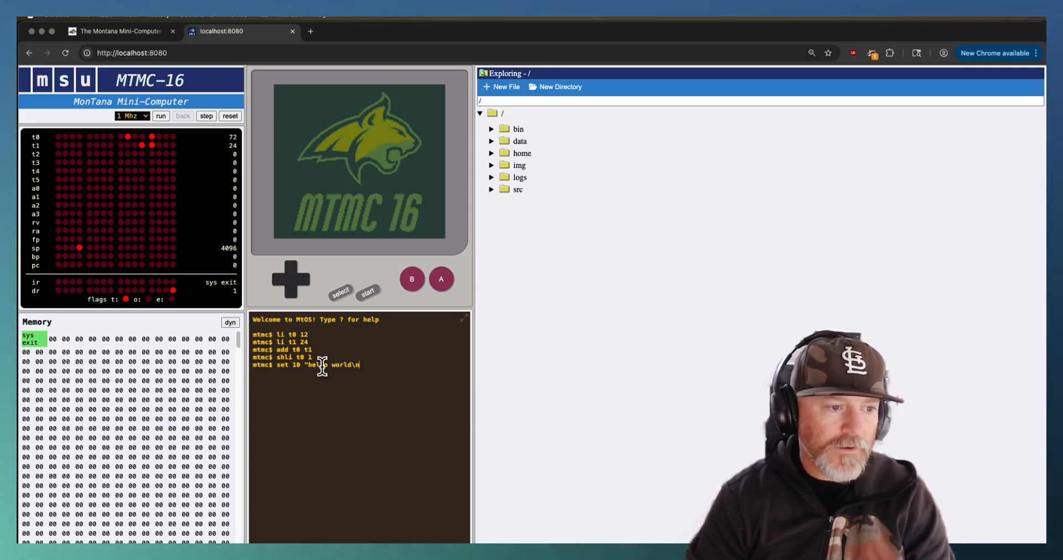
text(")
Write "hello world\n" to memory at address 10 and mark its bytes in the memory panel
key(Return)
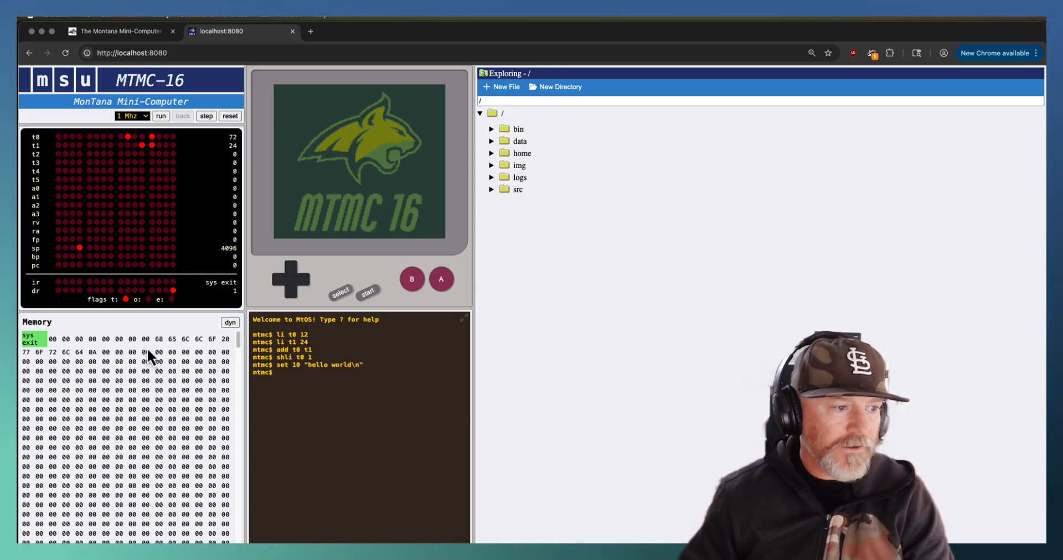
drag(154, 339, 84, 356)
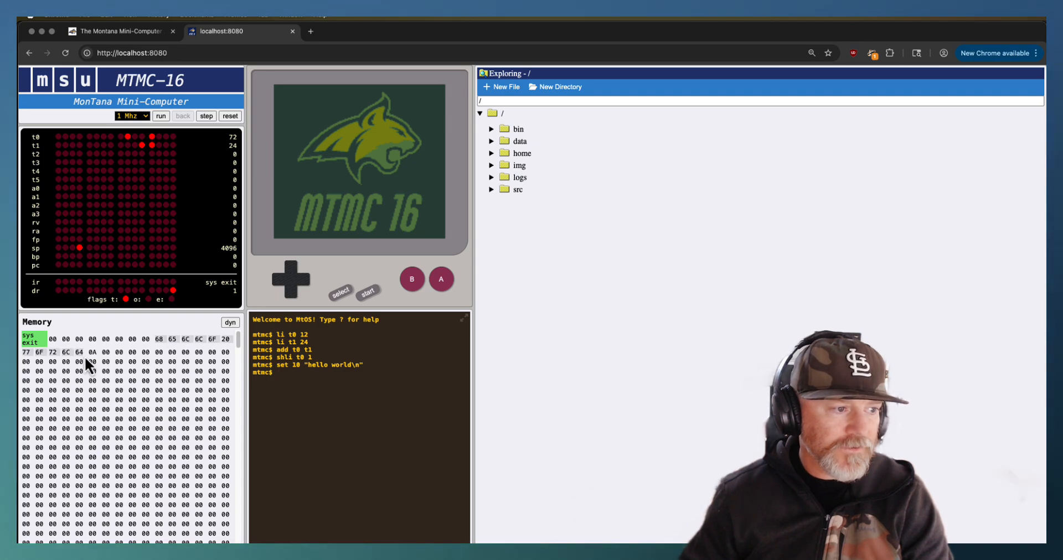
click(68, 353)
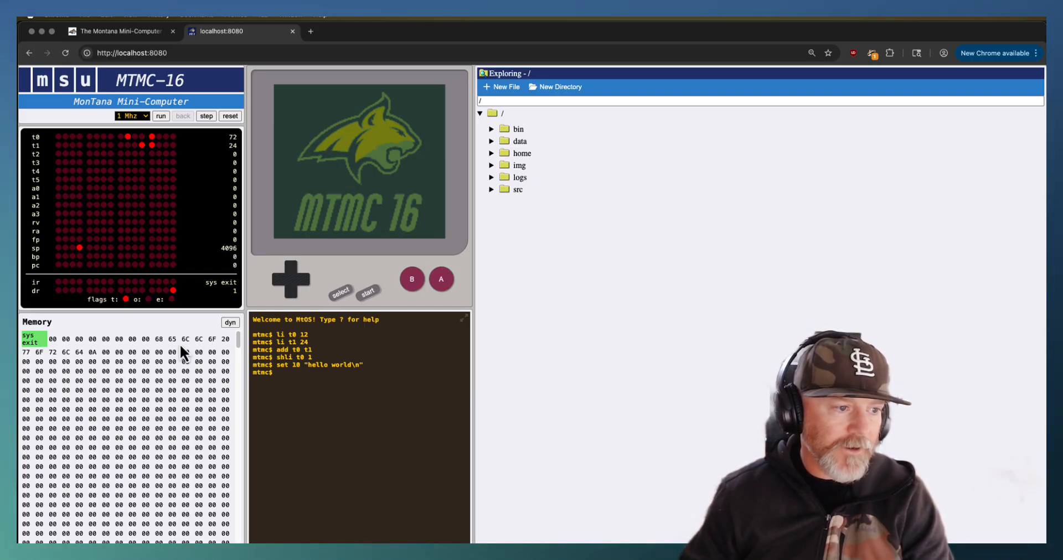
Cycle the memory display through dec, str and ins views and back to hex bytes
click(231, 323)
click(230, 324)
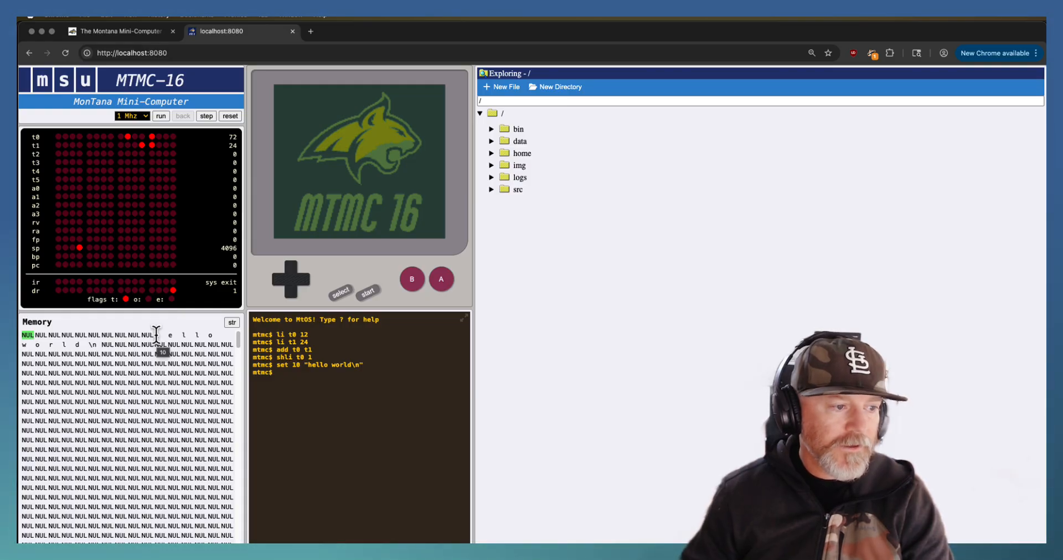
click(232, 323)
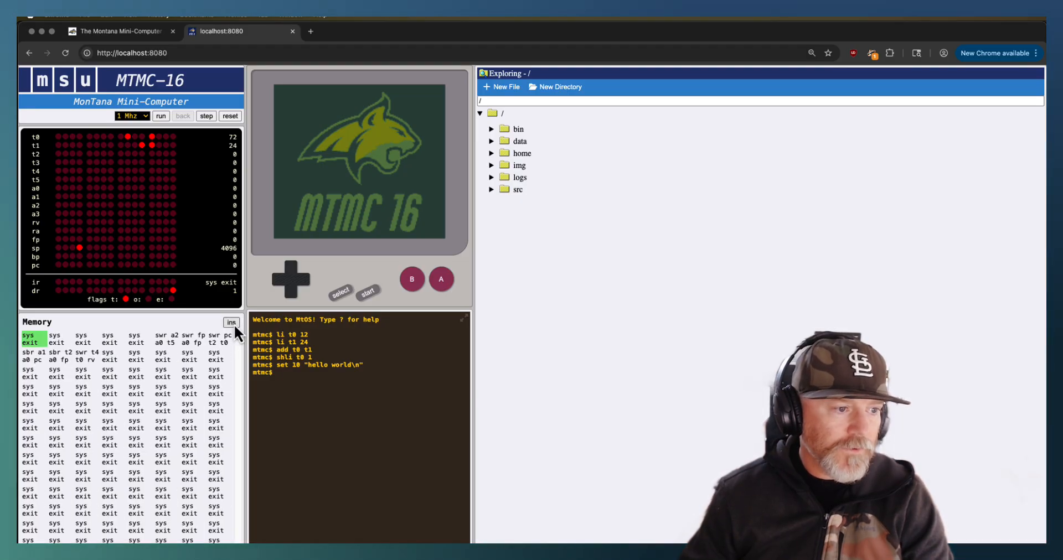
click(232, 323)
click(342, 438)
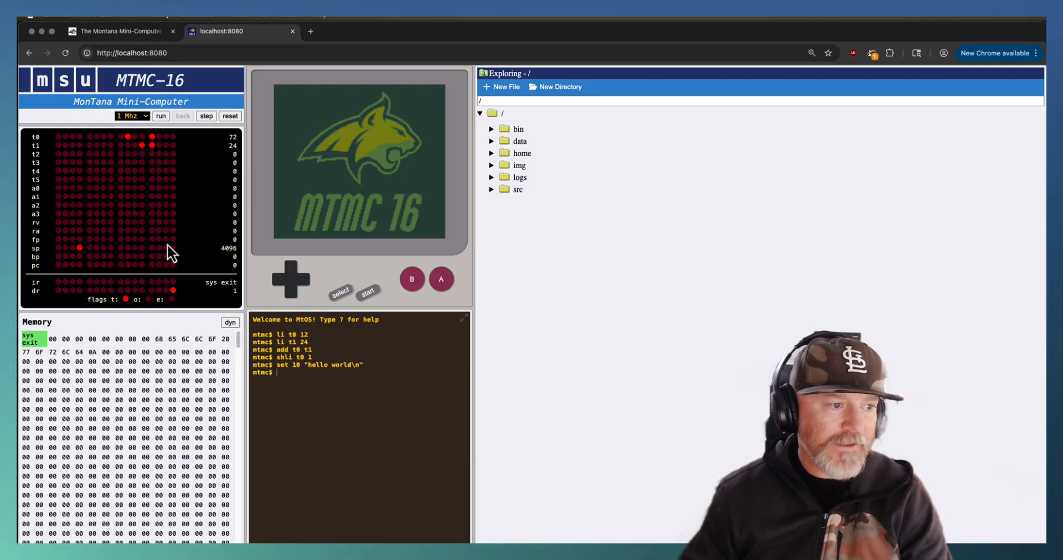
text(set)
Load address 10 into a0 and show memory as characters
key(BackSpace)
key(BackSpace)
key(BackSpace)
text(li a0 10)
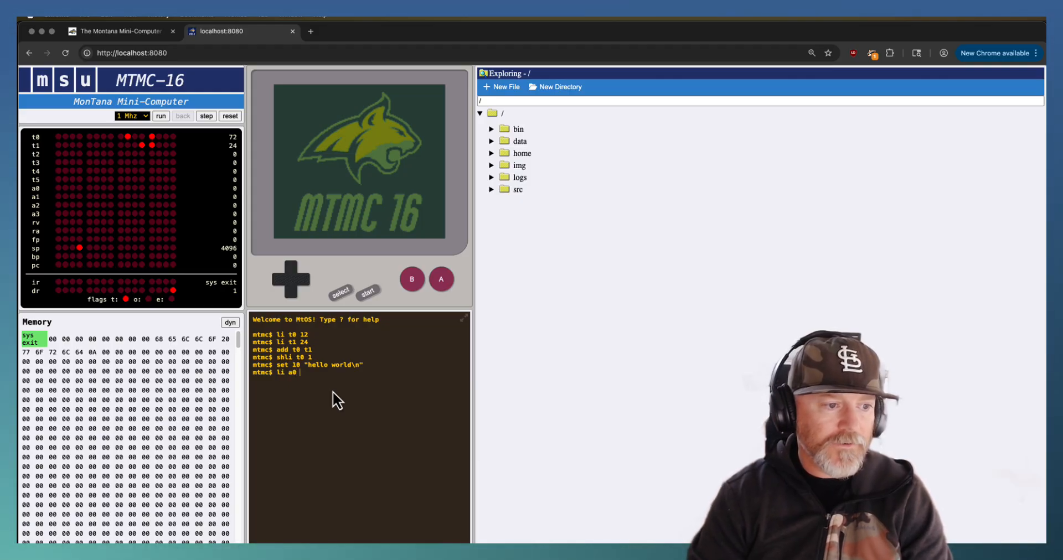
key(Return)
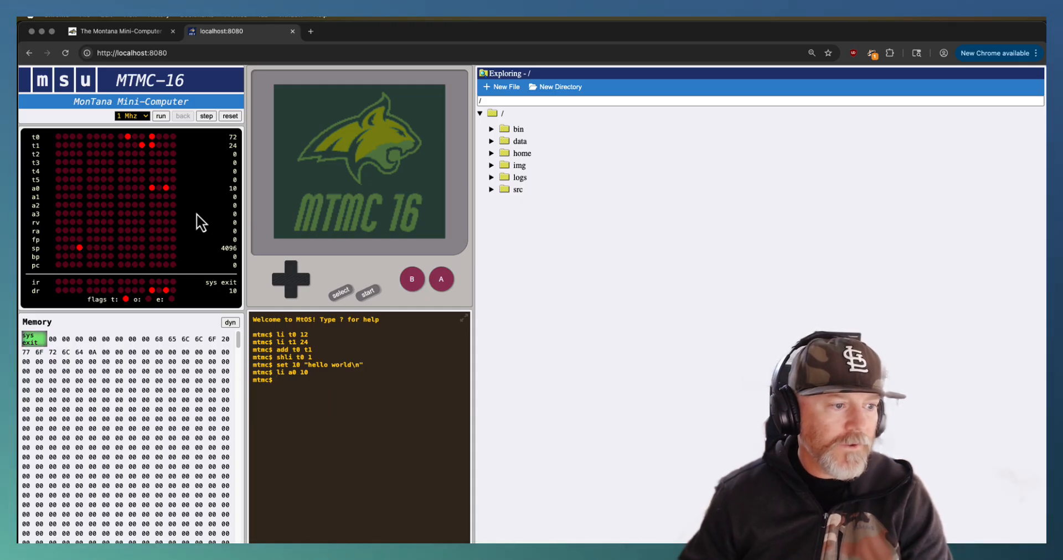
click(230, 323)
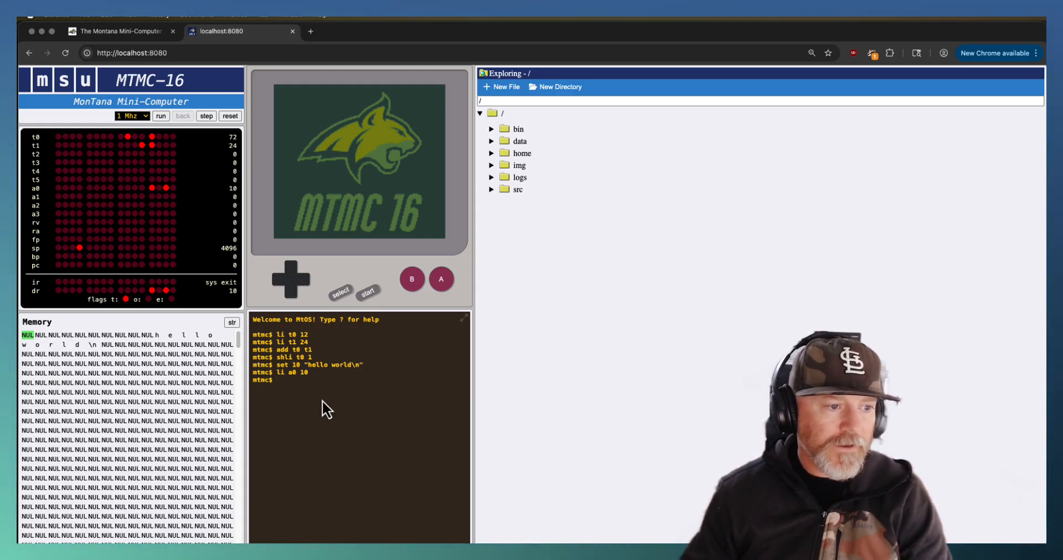
text(sys w)
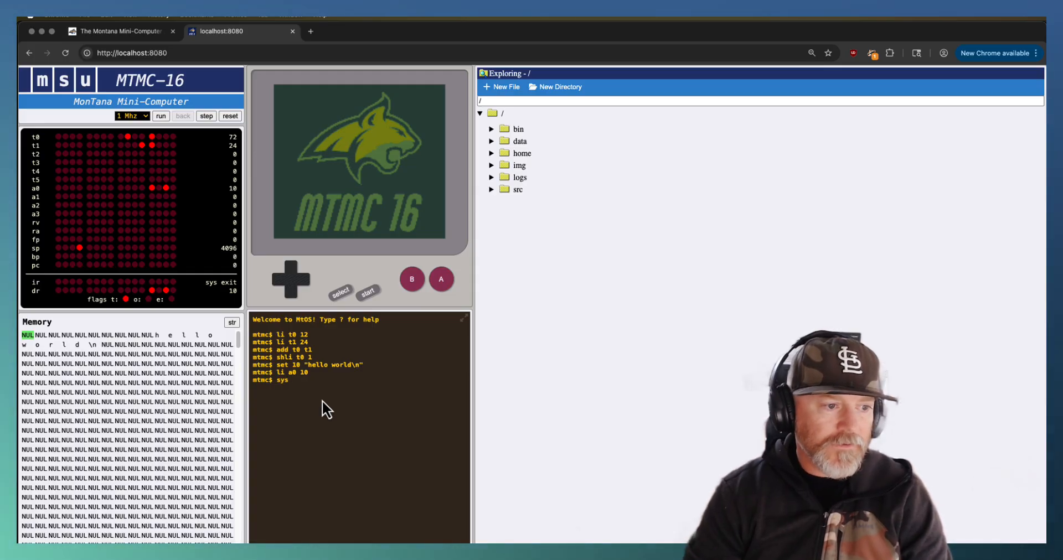
text(str)
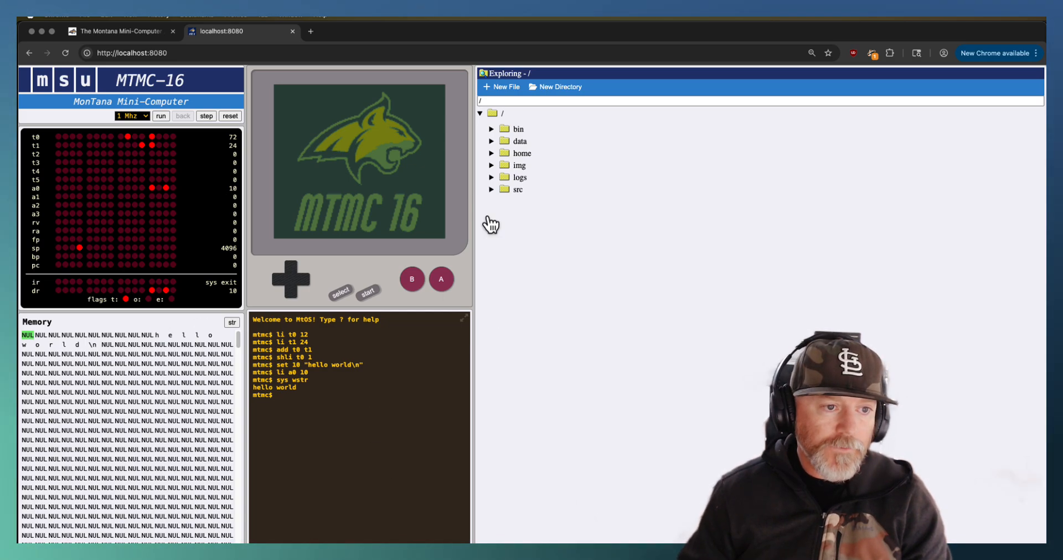
Expand src and open hello_world.asm in the editor
click(491, 189)
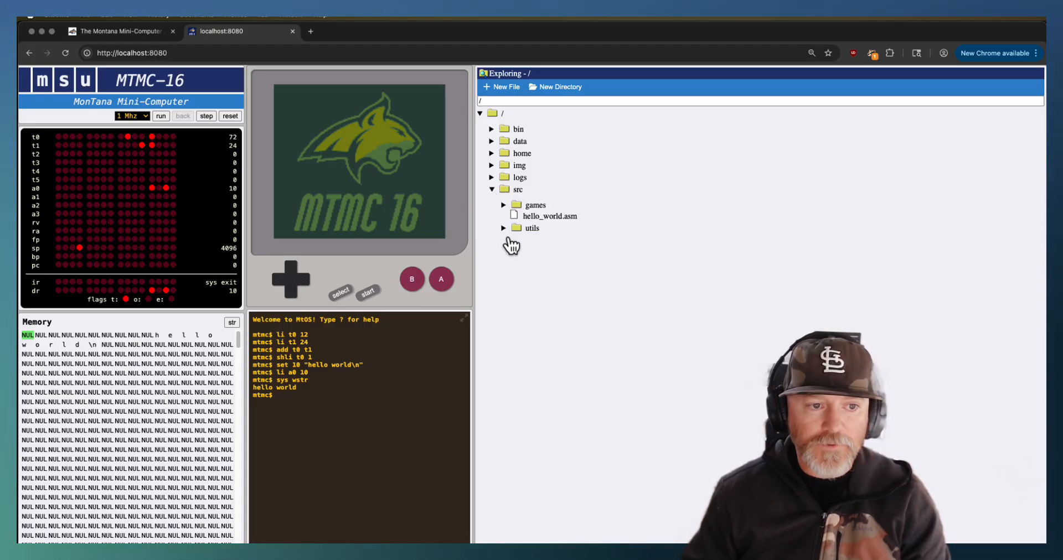
click(549, 216)
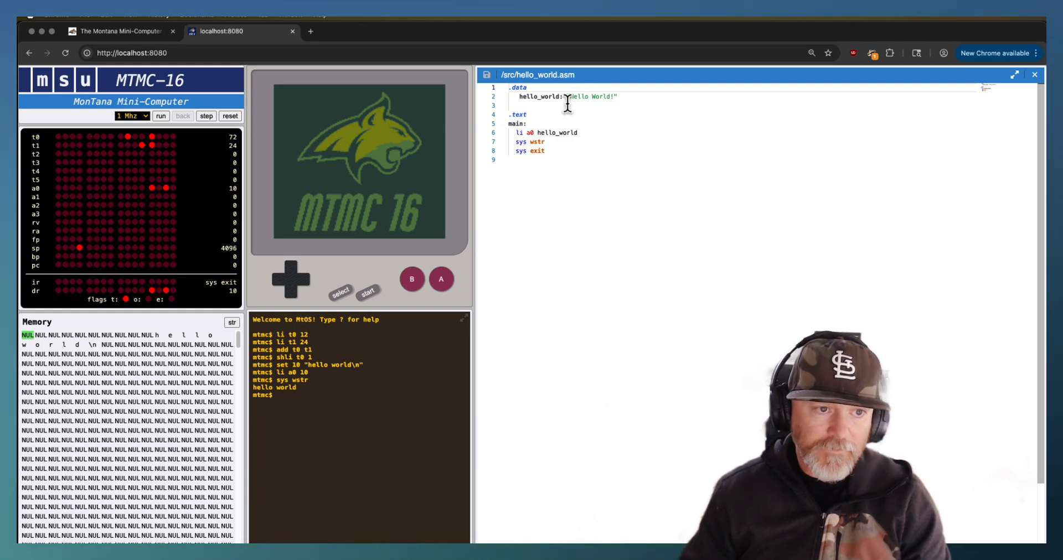
Inspect the hello_world label, its li instruction and the wstr system call in the source
double_click(555, 132)
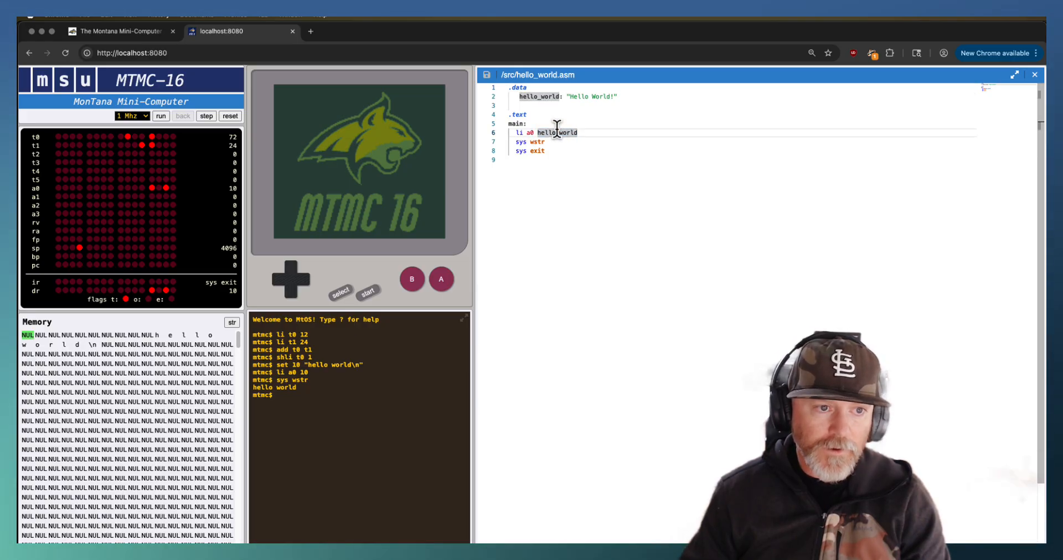
click(542, 97)
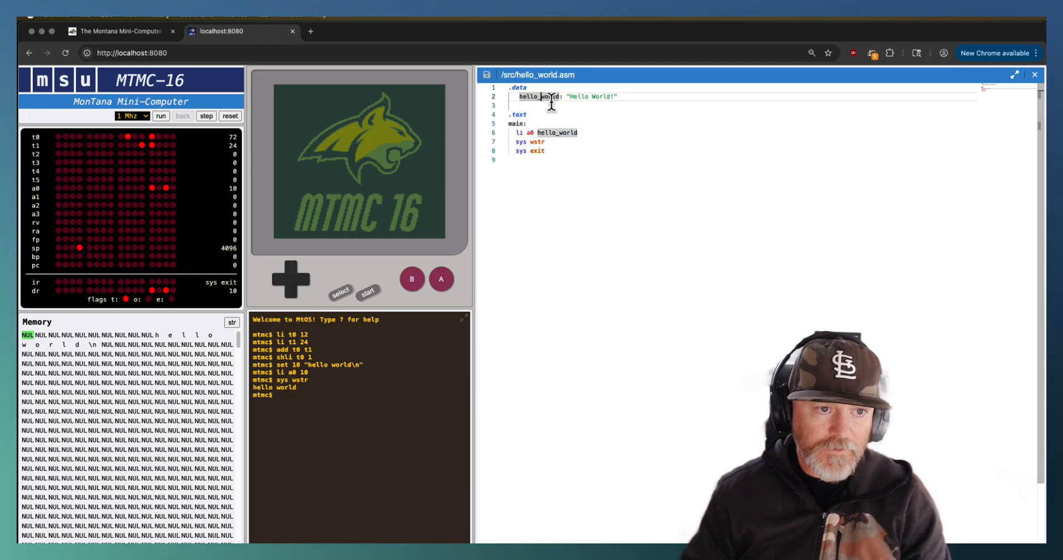
click(530, 132)
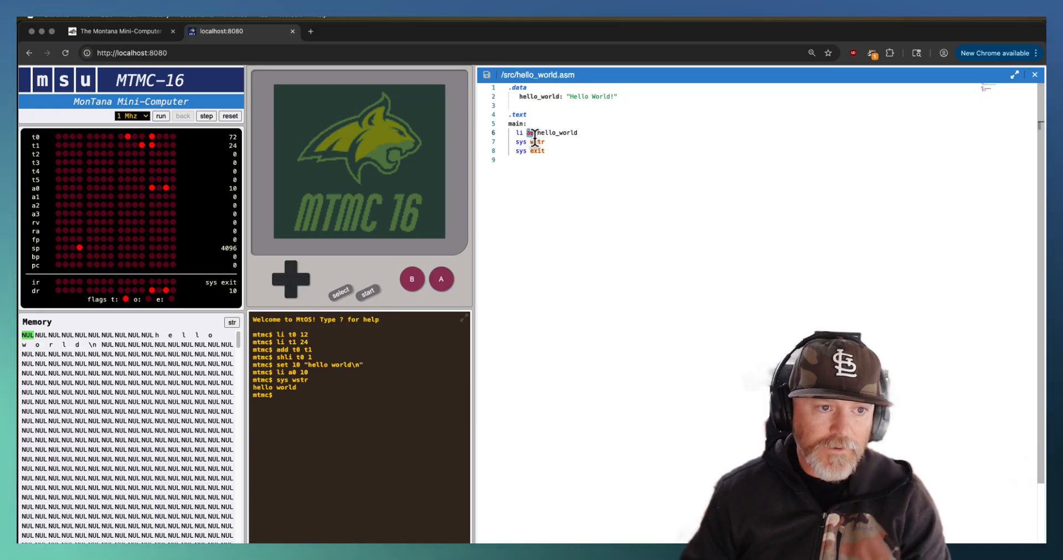
double_click(537, 141)
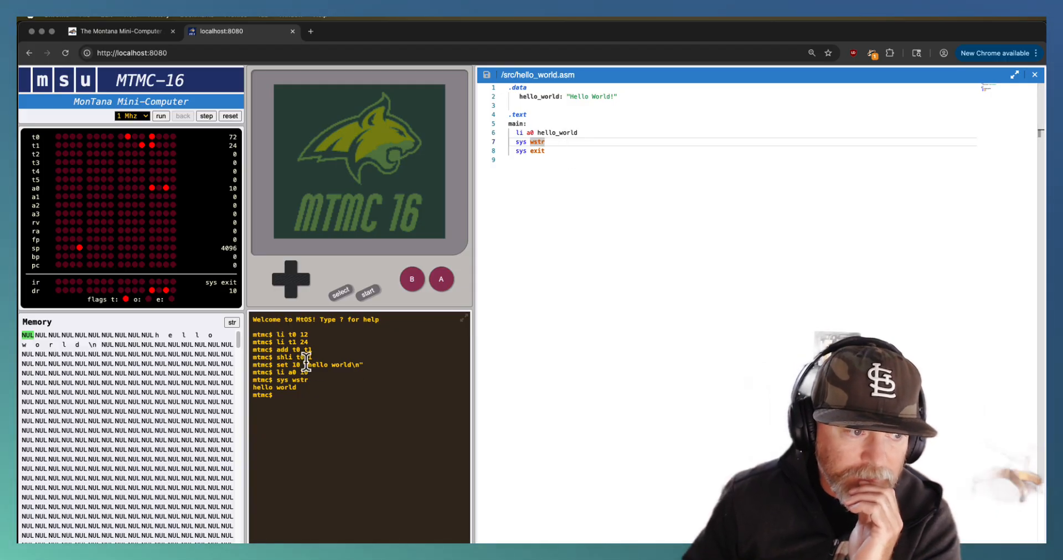
click(563, 170)
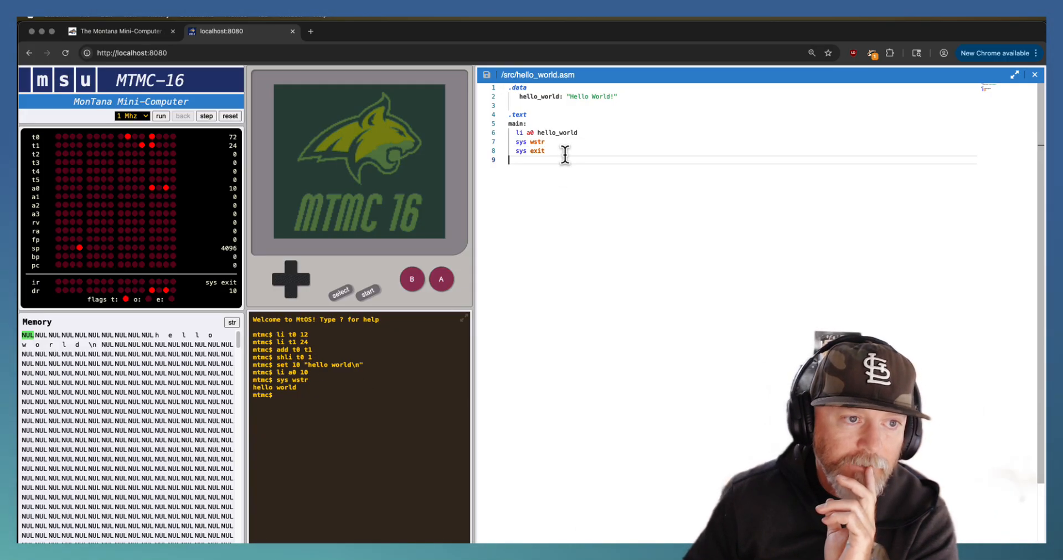
List /bin programs, run hello_world, then load /bin/hello_world for stepping
click(368, 410)
text(ls /bin)
key(Return)
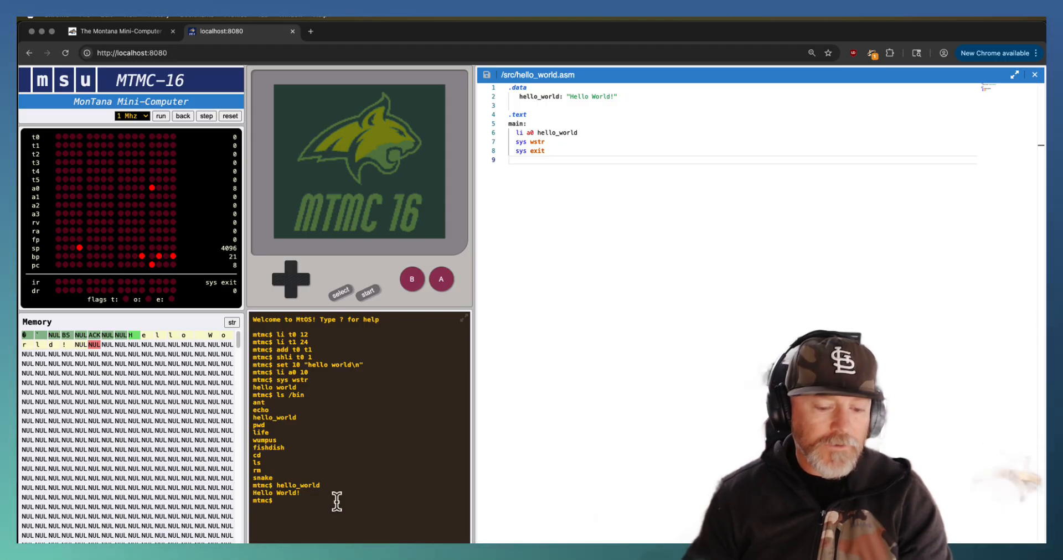
text(load /b)
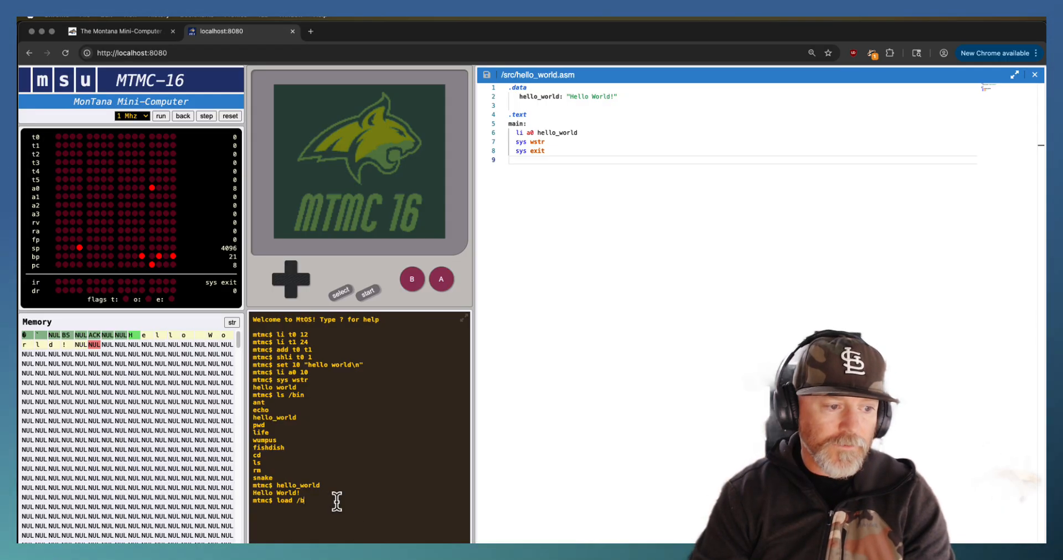
text(in/hello_world)
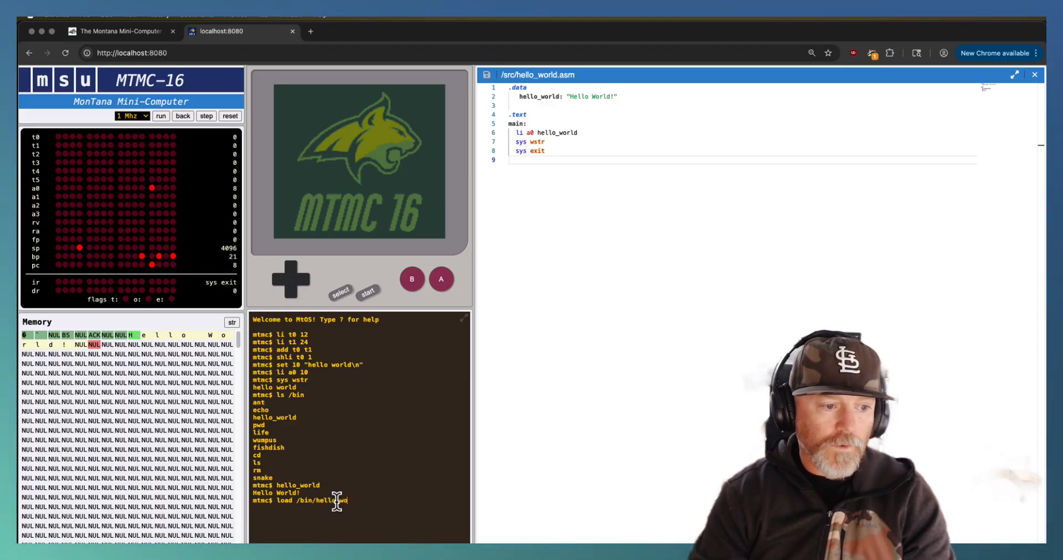
key(Return)
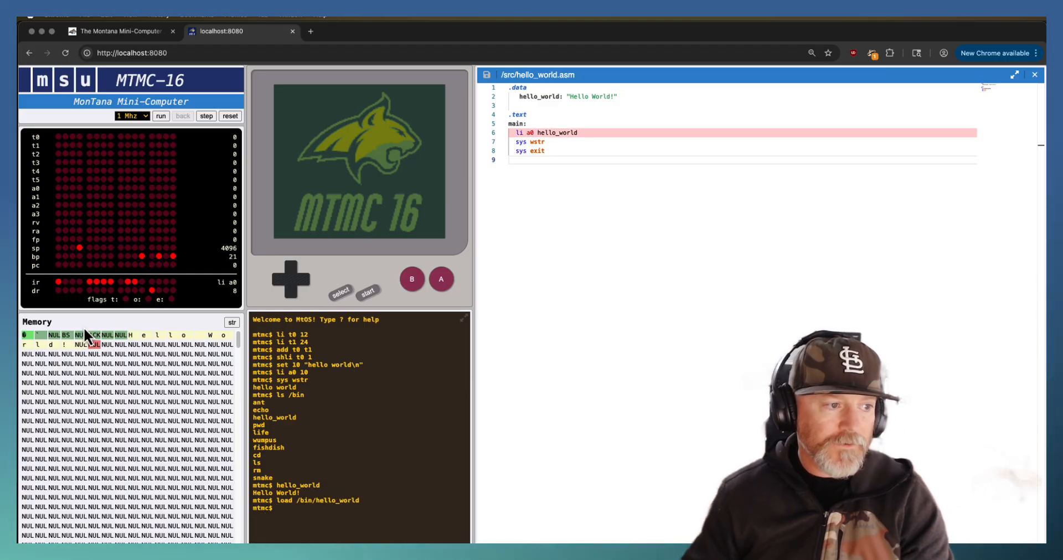
Switch the memory panel to the dynamic data display
click(230, 327)
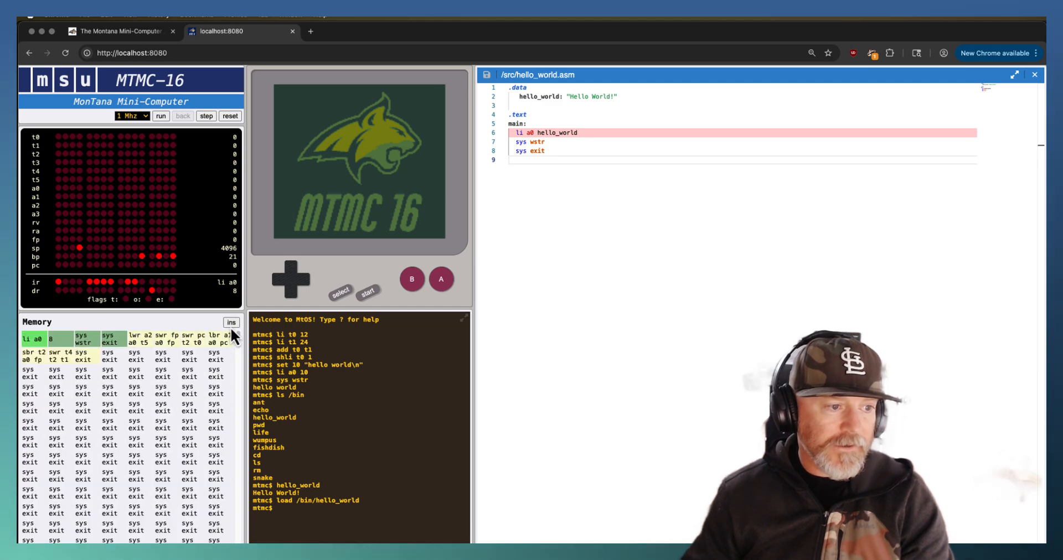
click(230, 327)
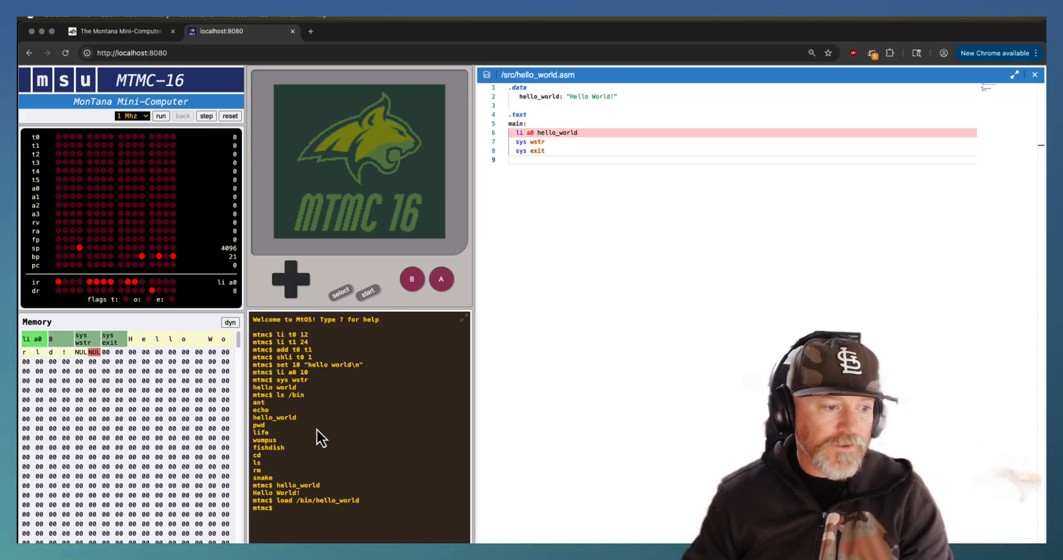
Step hello_world forward, back to its start, and forward again to sys exit, printing Hello World! repeatedly
click(206, 116)
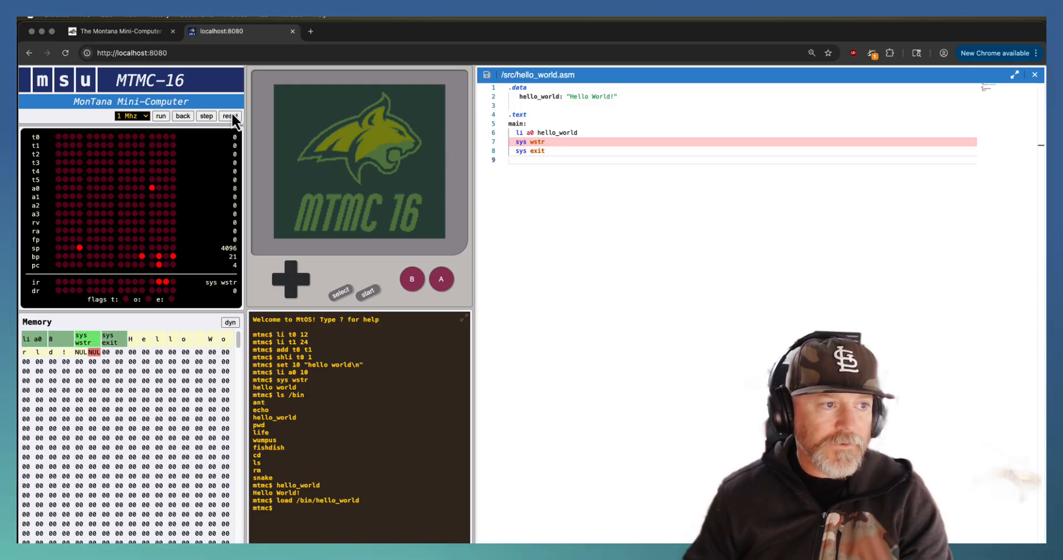
click(205, 116)
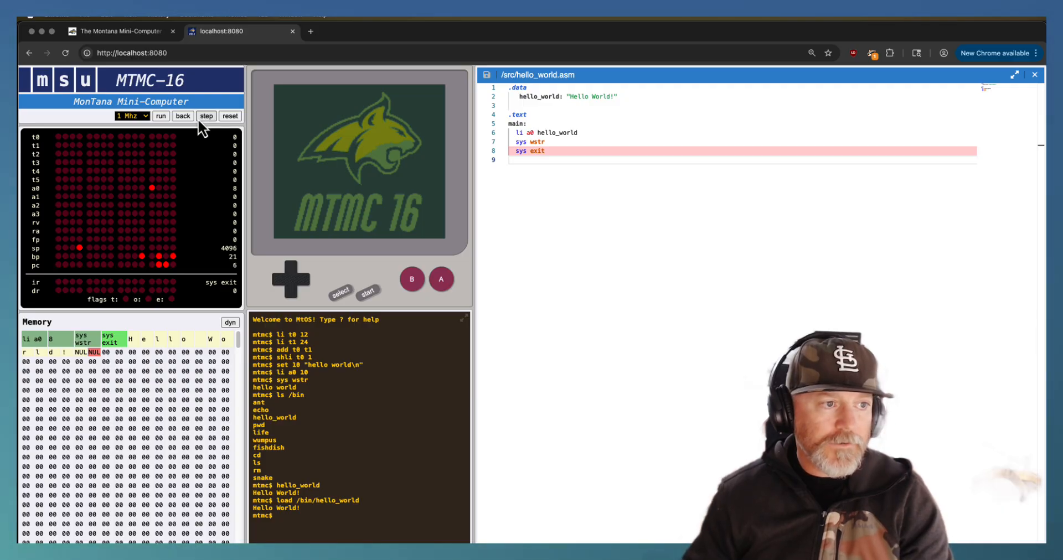
click(185, 117)
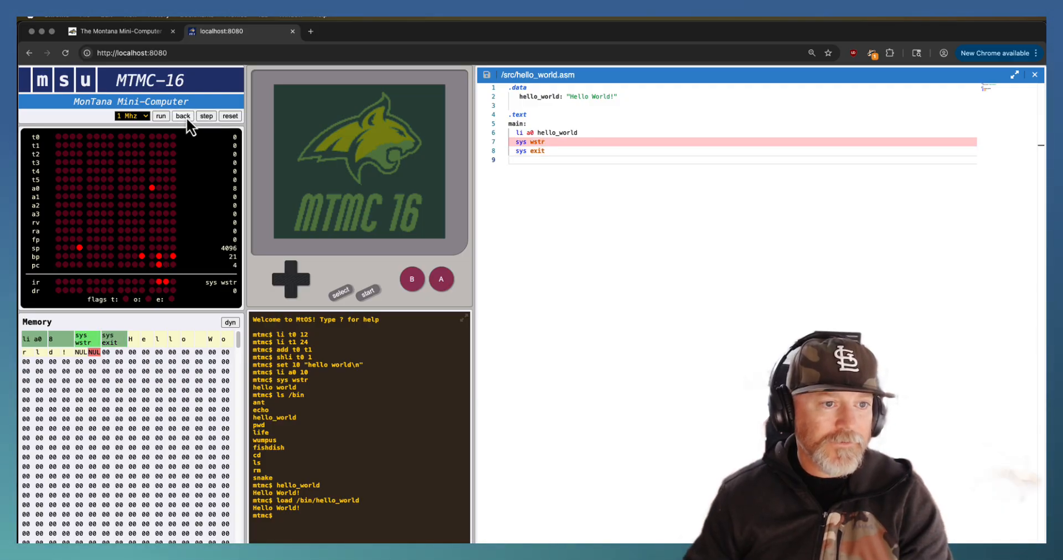
click(186, 118)
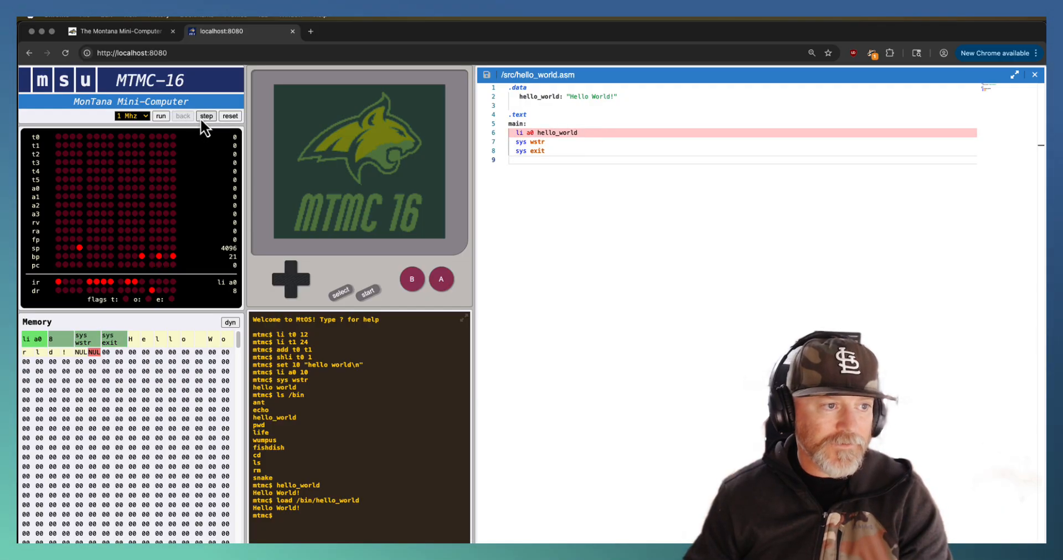
click(202, 116)
click(202, 114)
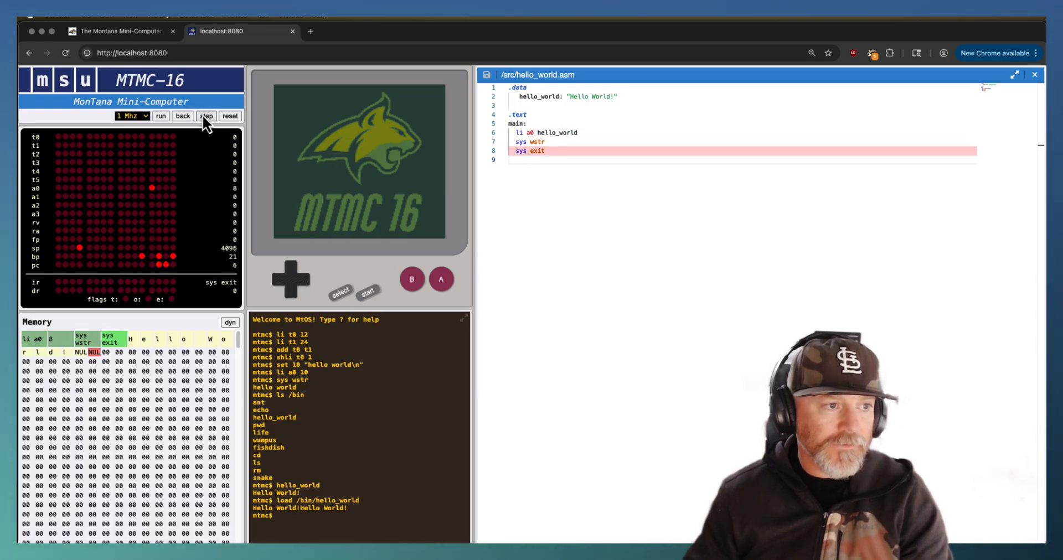
click(183, 116)
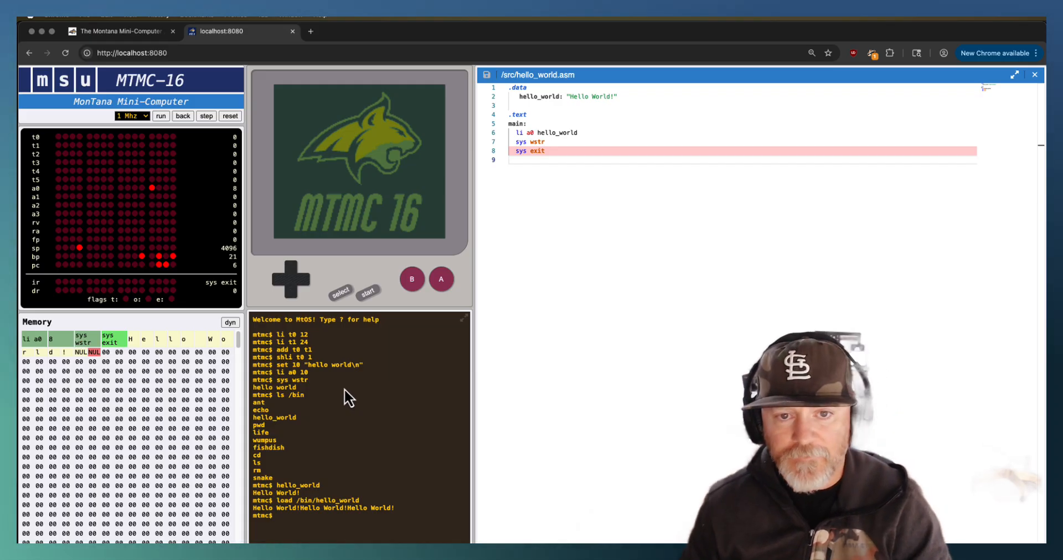
Close hello_world.asm, reset the machine, and expand src/games in the explorer
click(1037, 77)
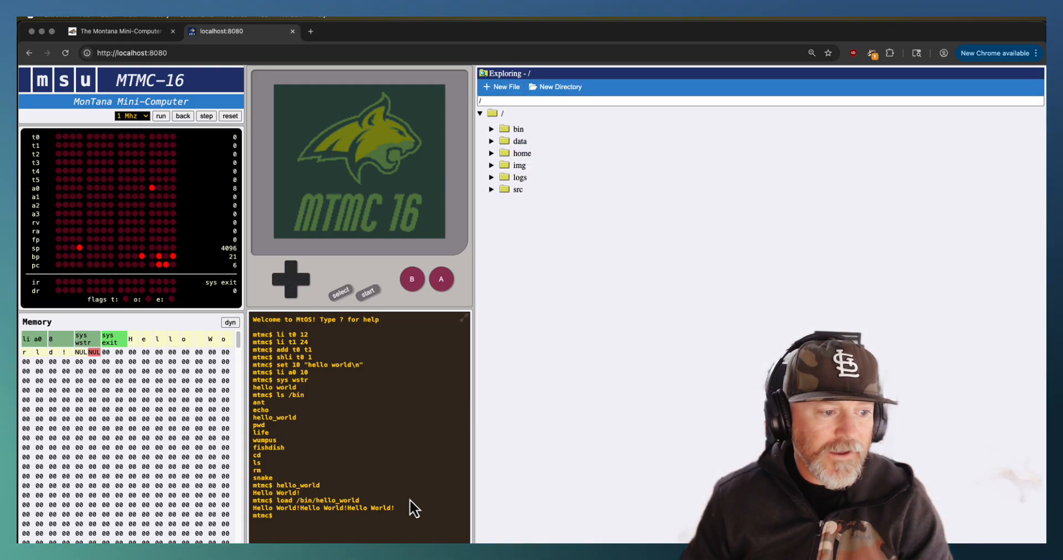
click(231, 116)
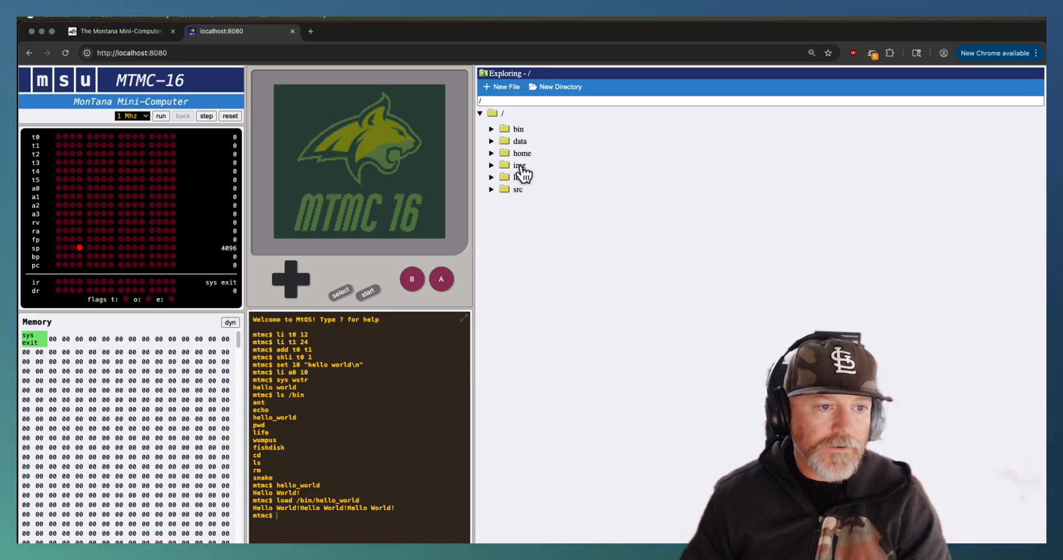
click(504, 205)
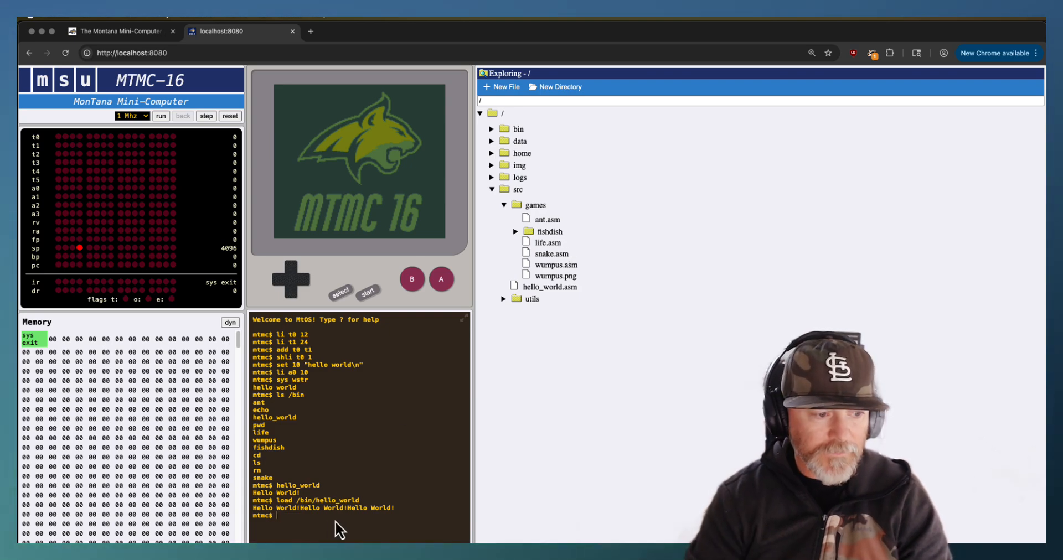
text(snake)
Launch snake and steer it with the arrow keys until Game Over
key(Return)
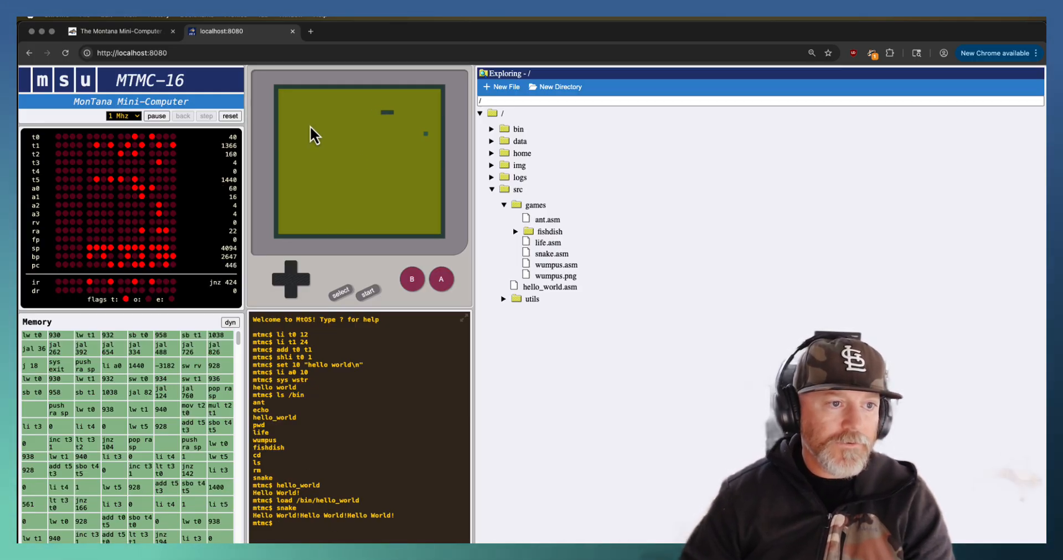
key(Down)
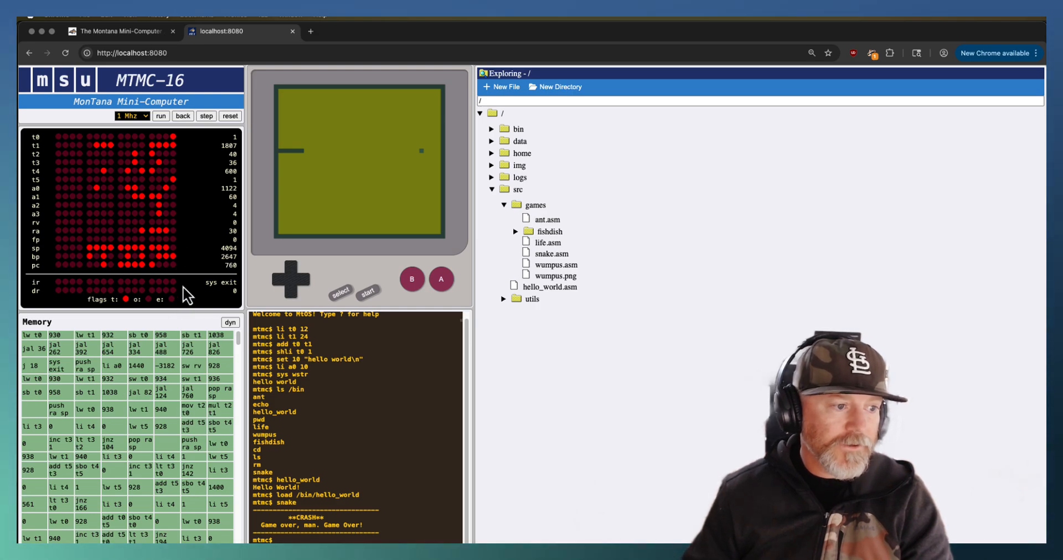
scroll(149, 466, down, 3)
scroll(150, 465, down, 5)
scroll(148, 465, up, 4)
scroll(151, 469, up, 3)
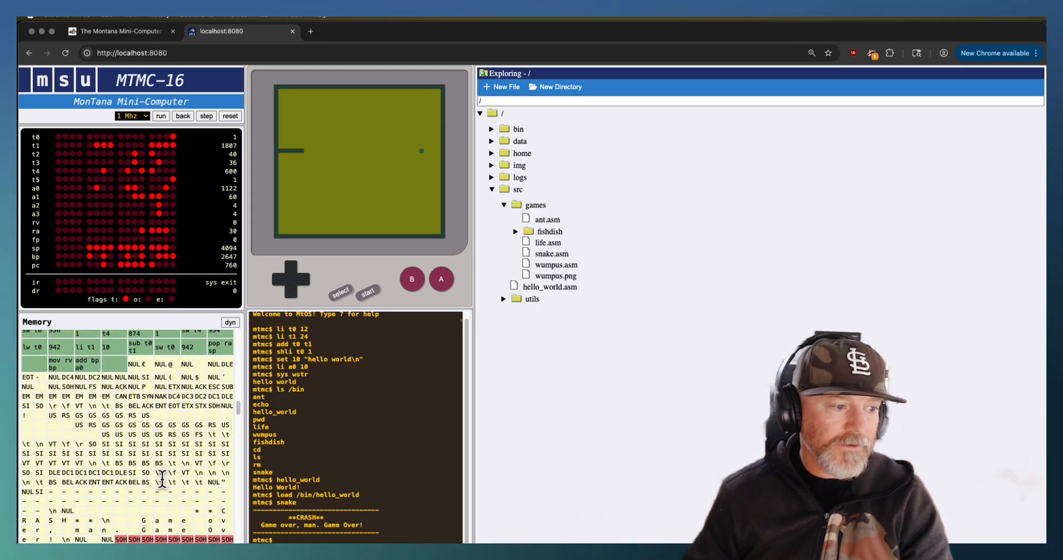
scroll(201, 474, down, 4)
scroll(182, 476, down, 4)
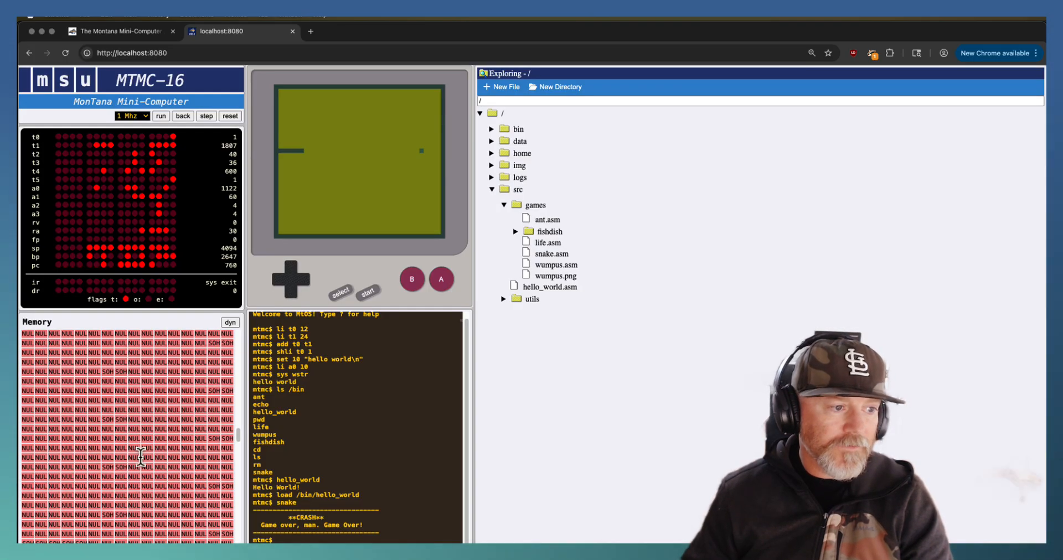
scroll(162, 477, up, 5)
scroll(162, 478, up, 3)
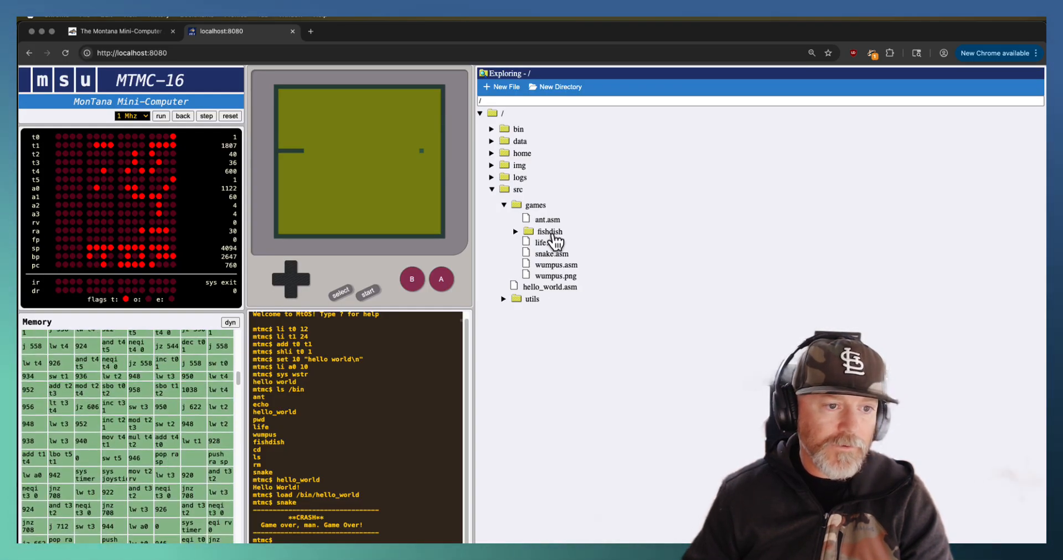
click(550, 253)
scroll(681, 349, down, 10)
scroll(681, 349, down, 10)
scroll(681, 350, down, 10)
scroll(681, 350, down, 10)
scroll(679, 348, up, 6)
scroll(678, 343, up, 3)
scroll(677, 343, up, 10)
scroll(677, 342, up, 10)
scroll(678, 342, up, 10)
scroll(678, 343, up, 3)
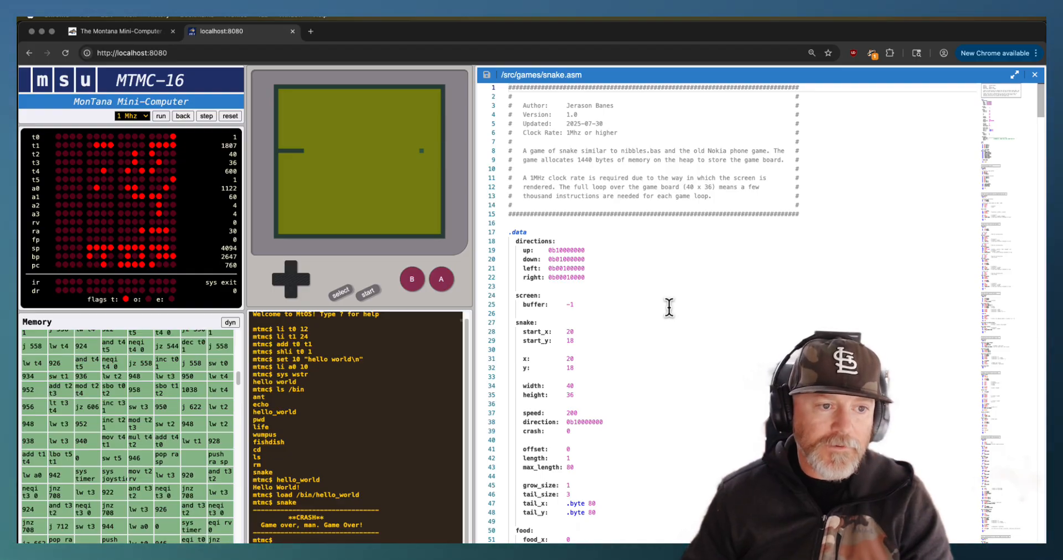
click(1036, 77)
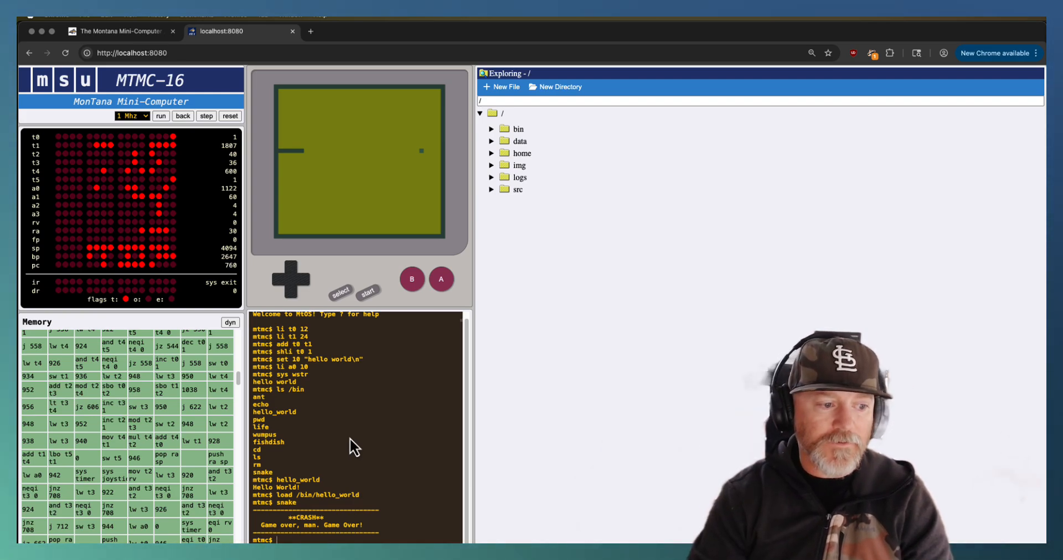
text(lfe)
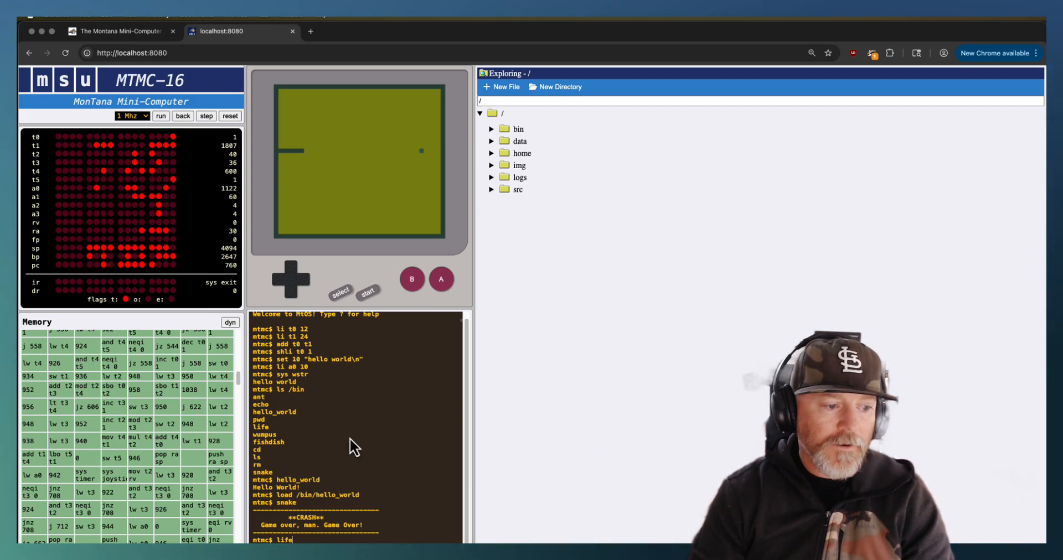
Start the life demo from the terminal, then run 'speed max' for maximum clock speed
key(Return)
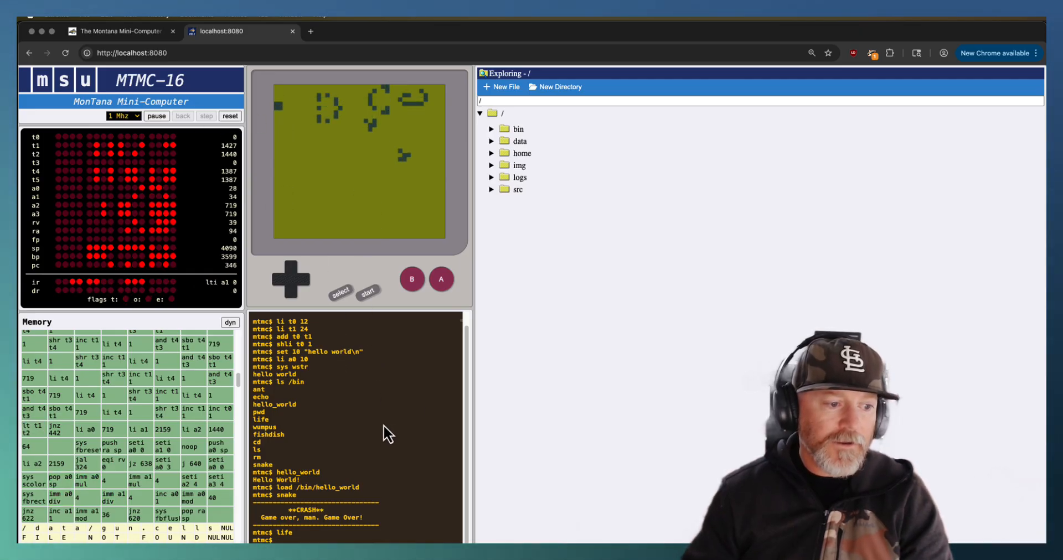
text(speed max)
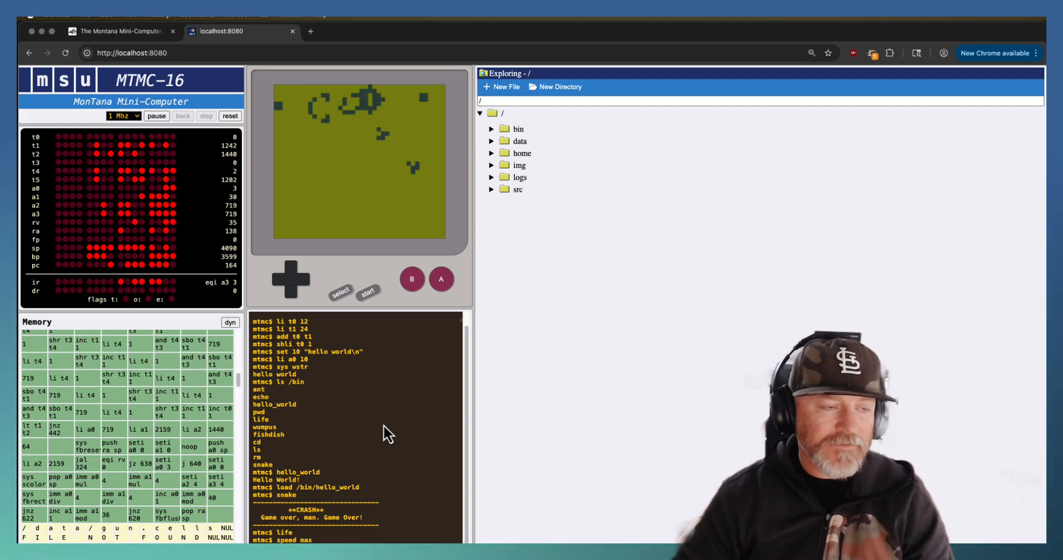
key(Return)
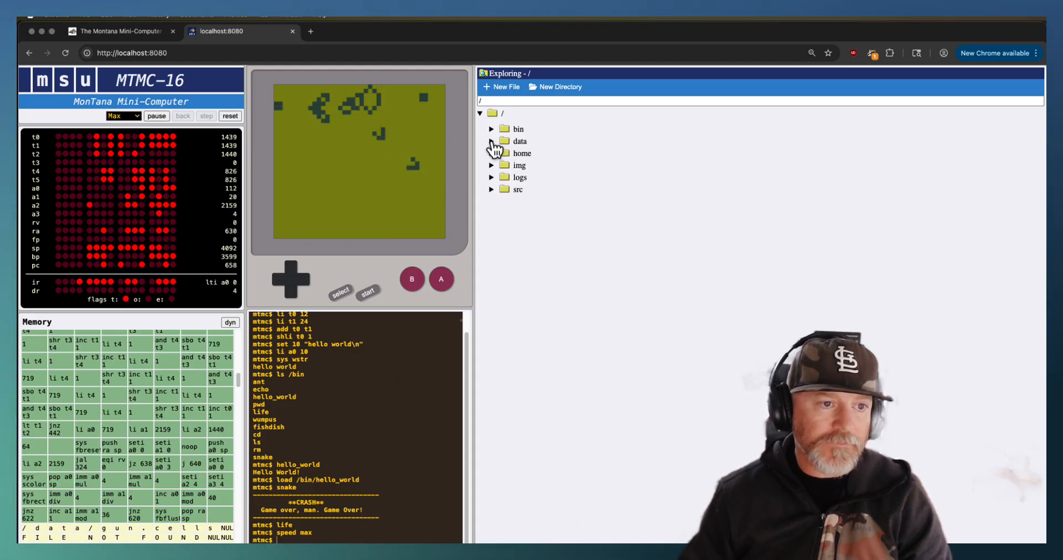
Expand the data folder, pause the emulator and run 'life /data/brain.cells'
click(493, 141)
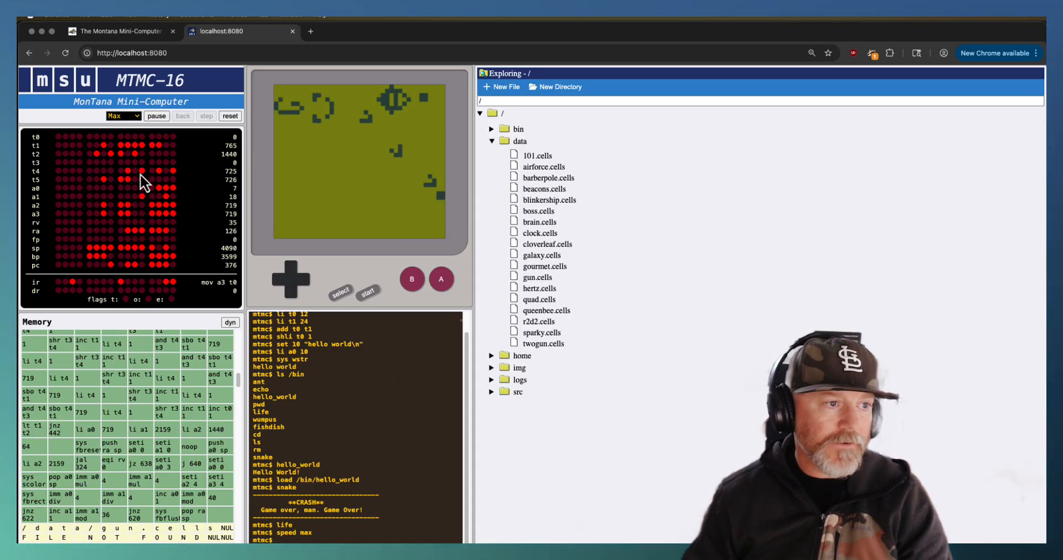
click(157, 115)
text(life)
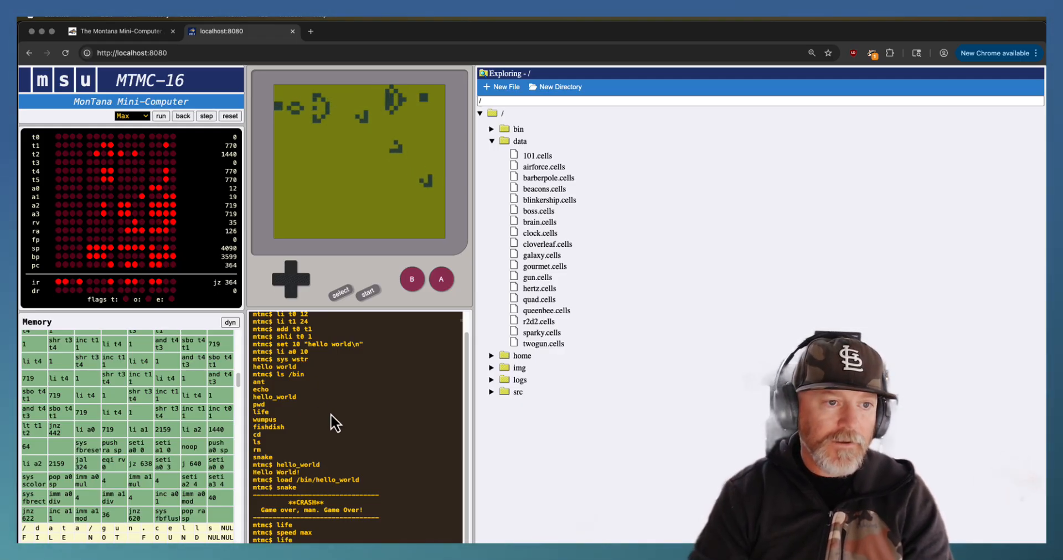
text( /data/)
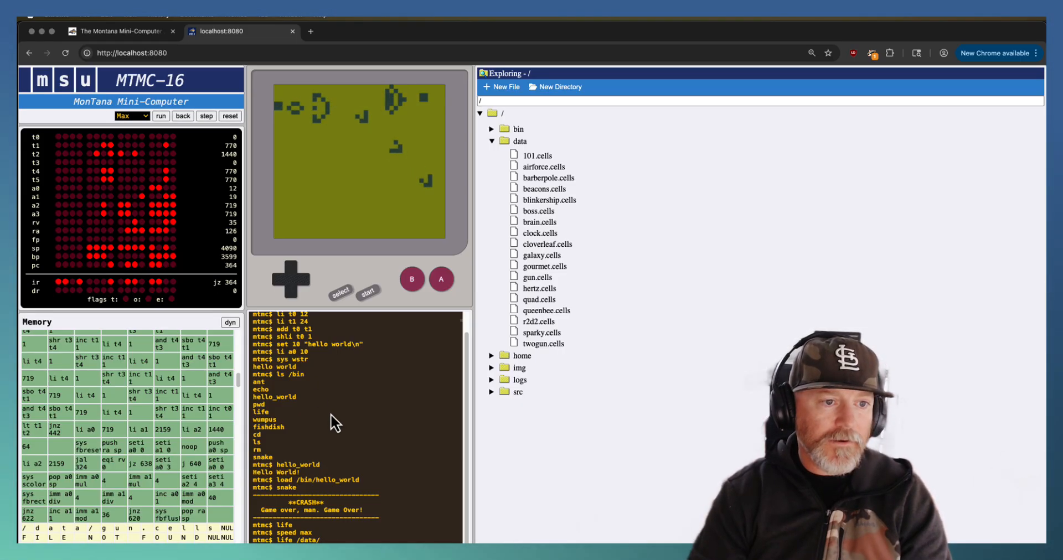
text(brain.c)
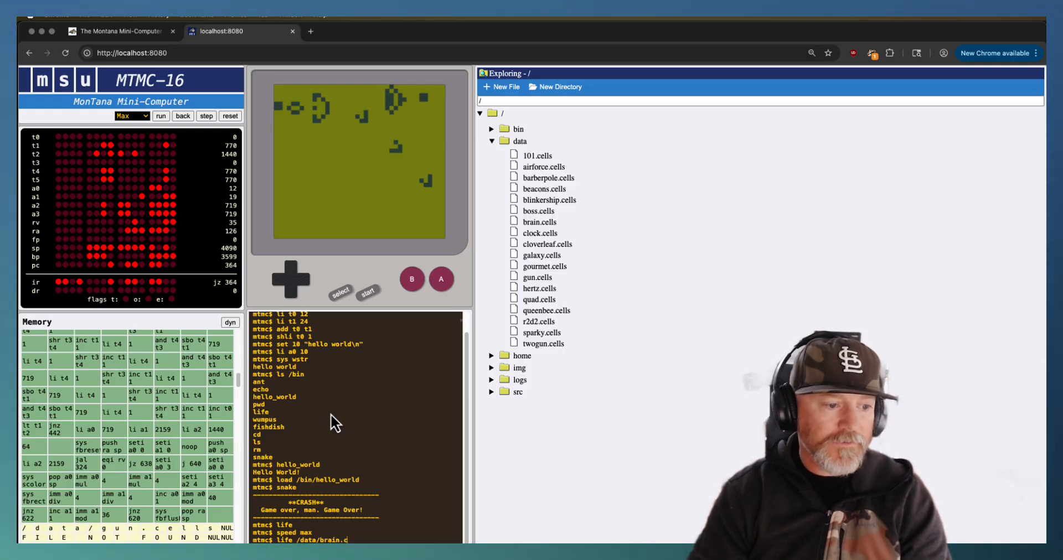
text(ells)
key(Return)
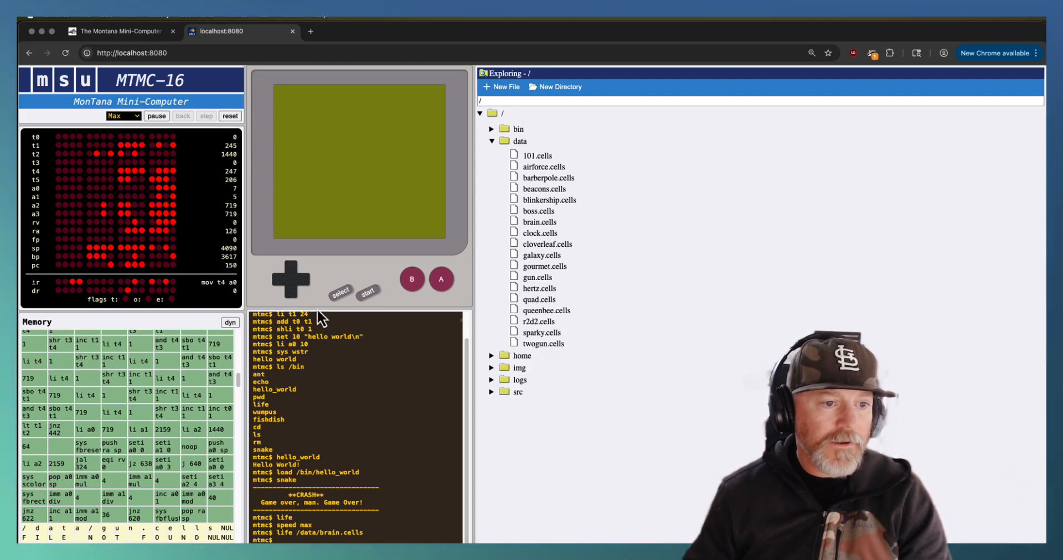
Open 101.cells, pause the program and select through the pattern text to review it
click(537, 156)
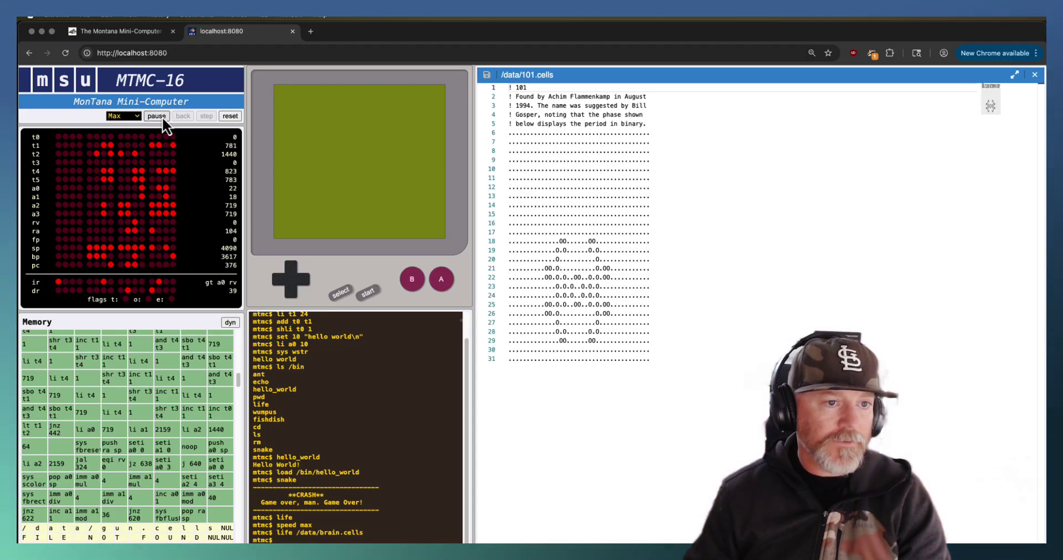
click(160, 116)
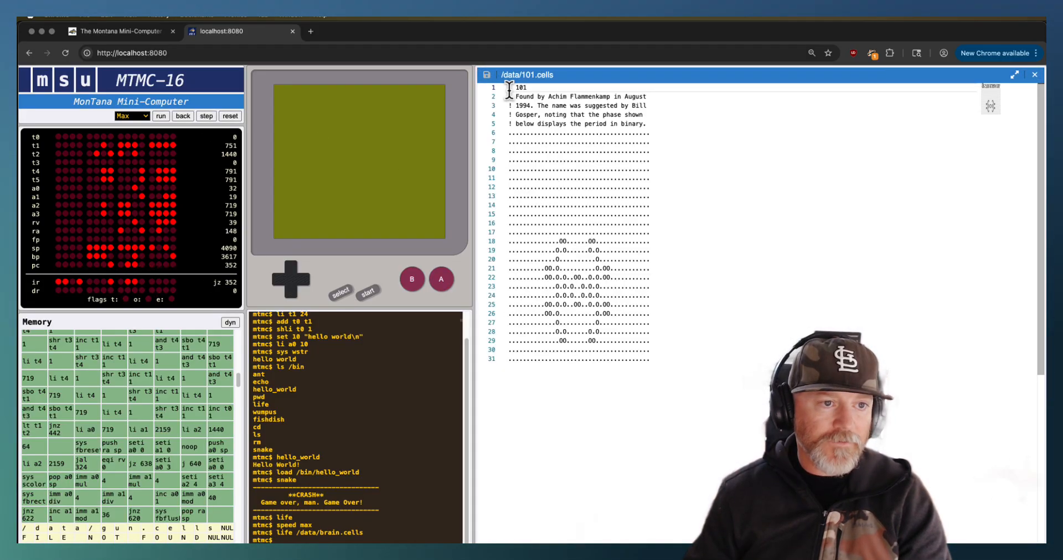
drag(510, 86, 639, 360)
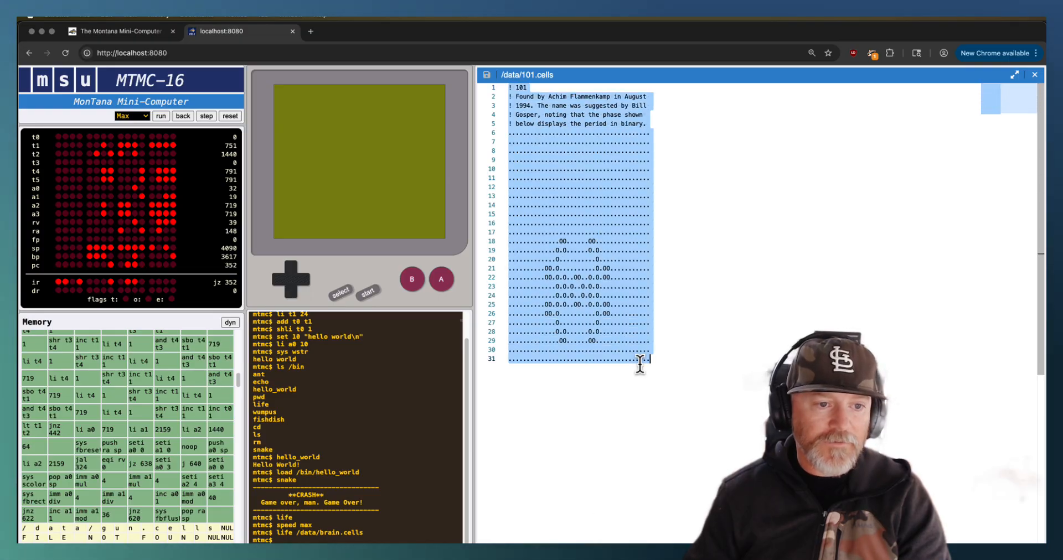
click(575, 225)
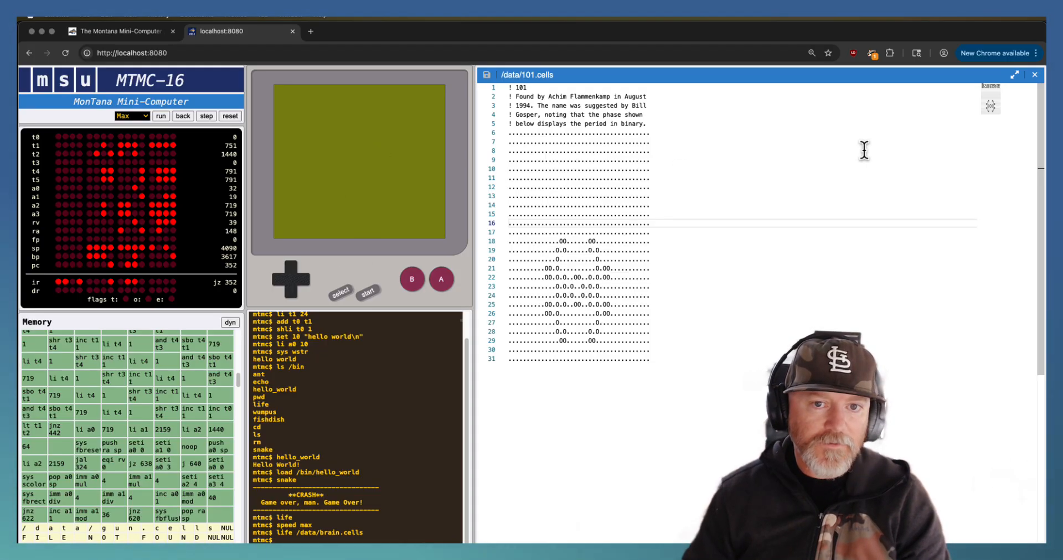
click(1035, 74)
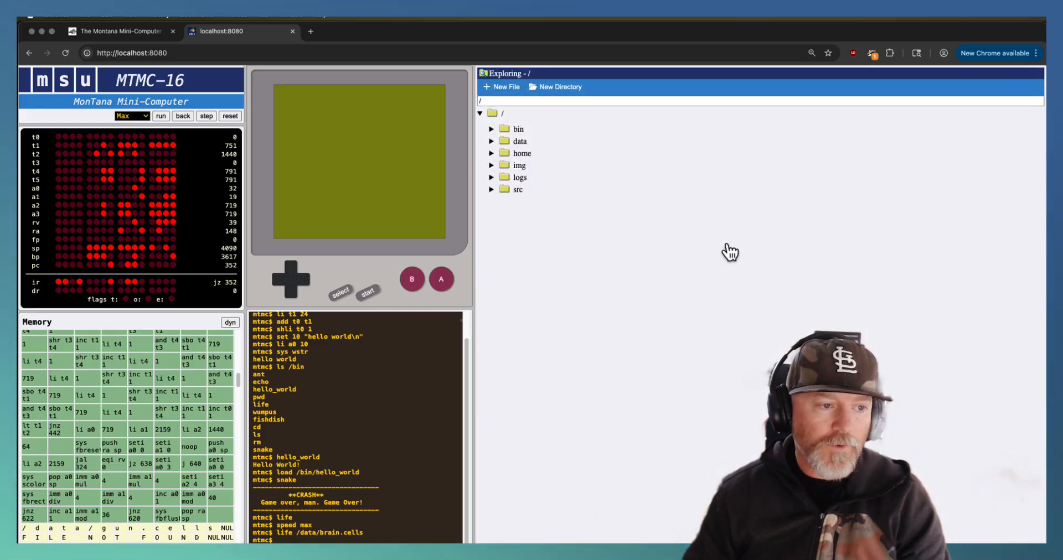